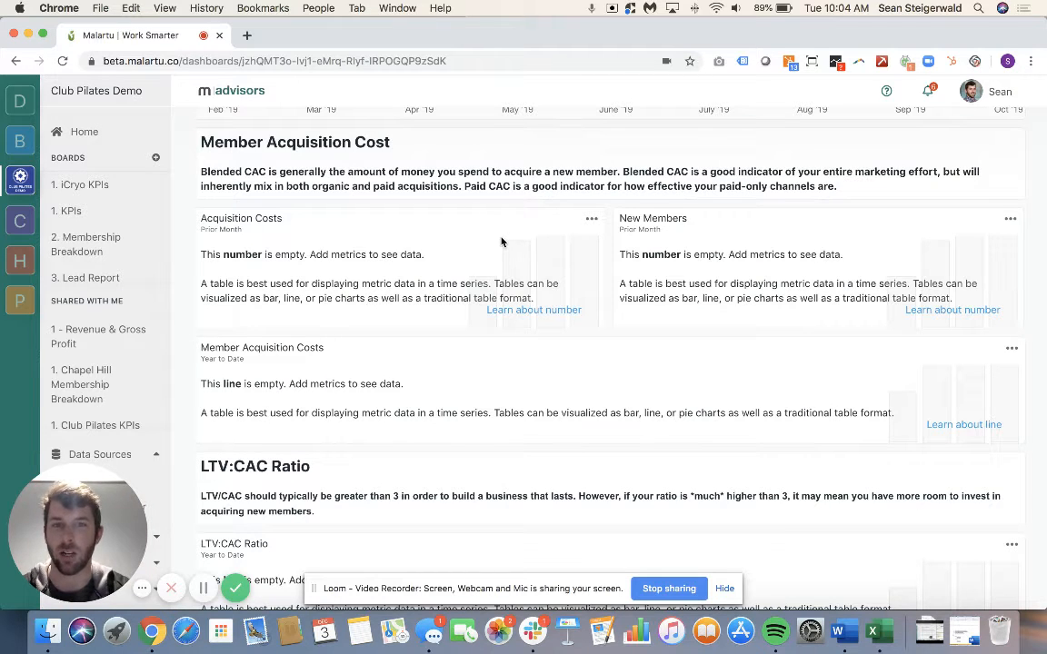
- Put the board in edit mode and add the user defined metric Advertising and Promotions to the Acquisition Costs block
{"action": "key", "text": "e"}
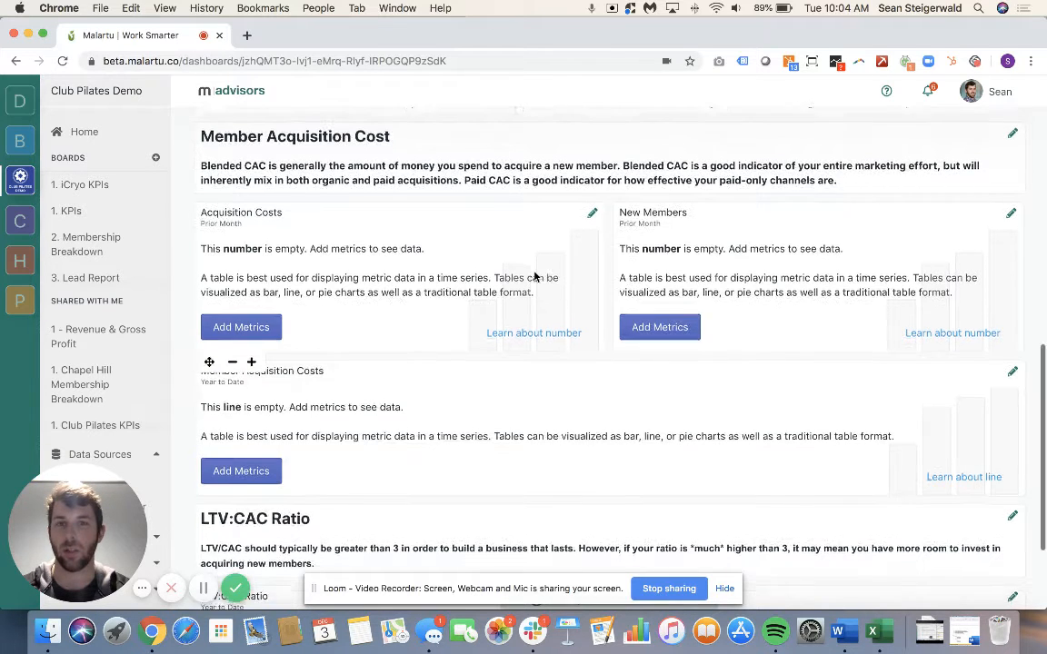
{"action": "scroll", "coordinate": [535, 275], "scroll_direction": "up", "scroll_amount": 1}
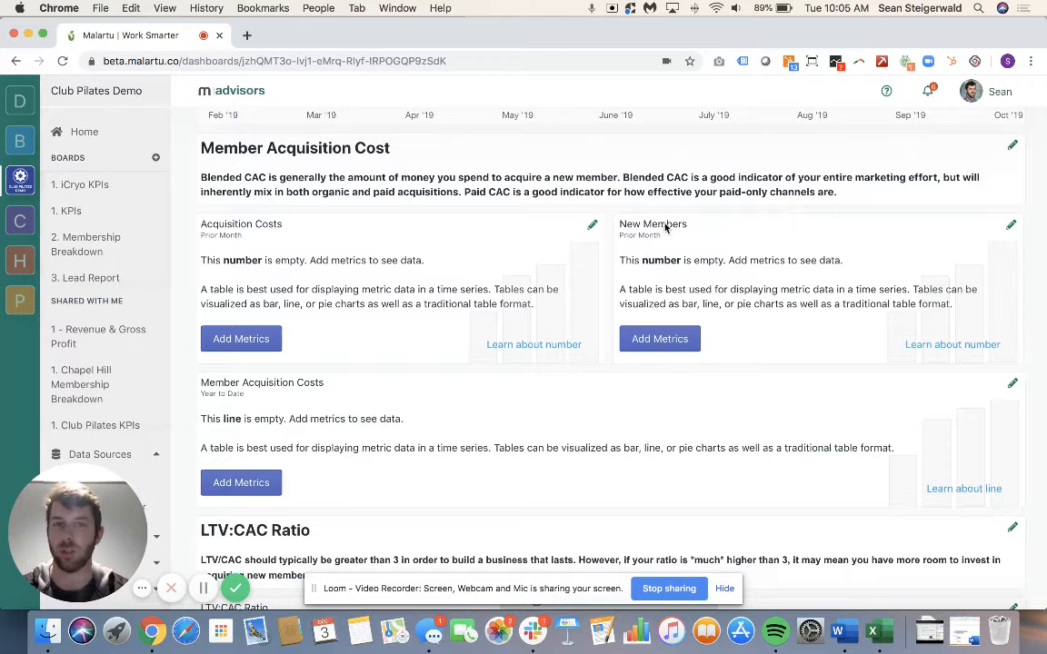
{"action": "left_click", "coordinate": [592, 224]}
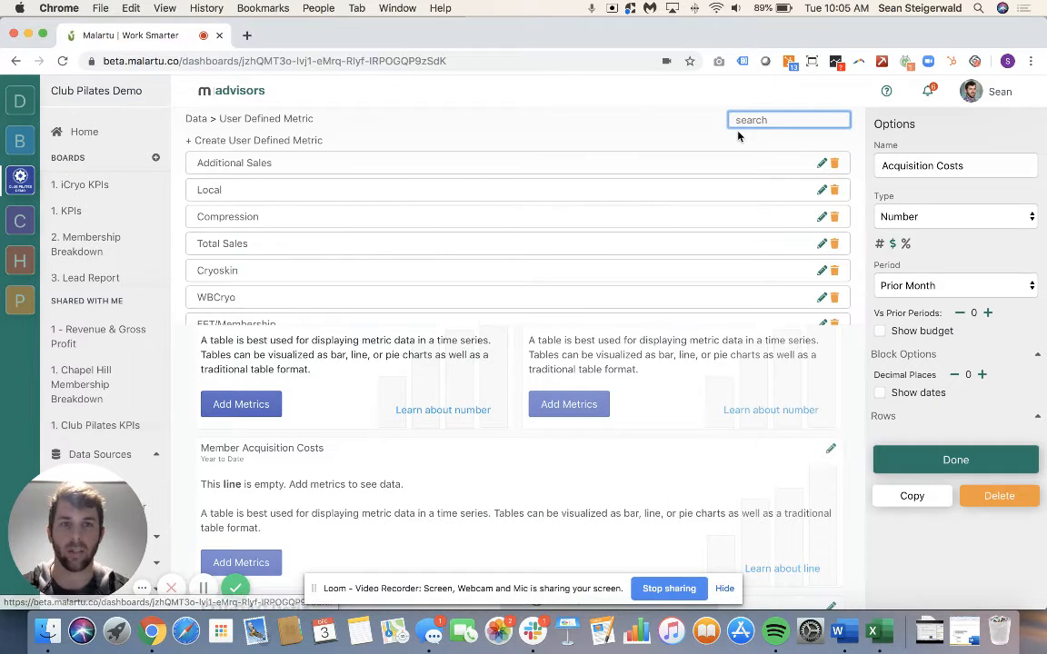
{"action": "type", "text": "acqu"}
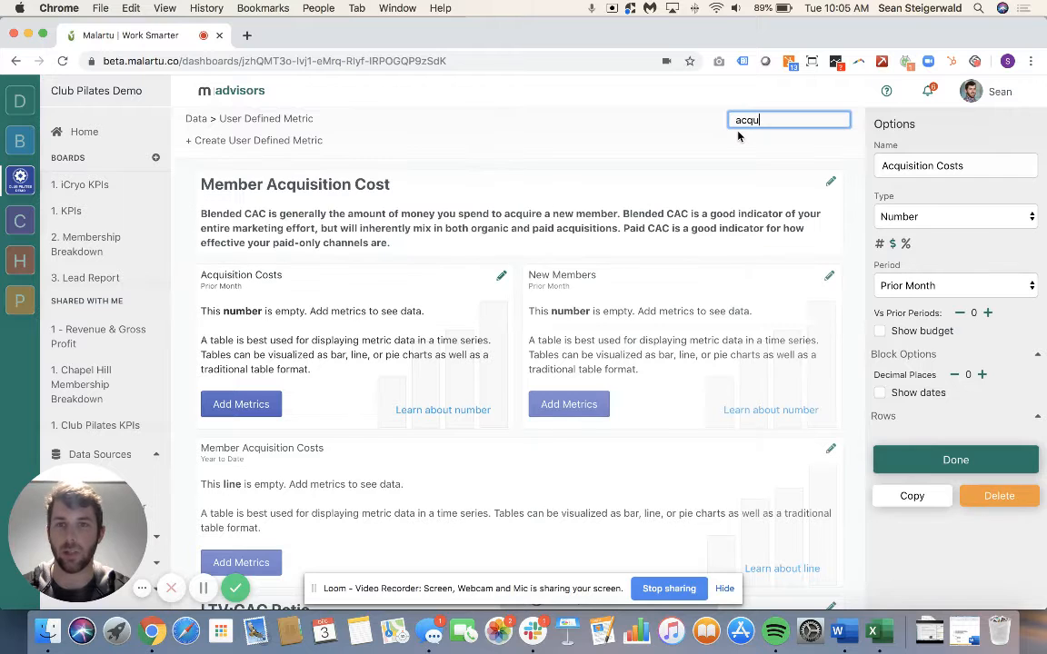
{"action": "key", "text": "BackSpace"}
{"action": "key", "text": "BackSpace"}
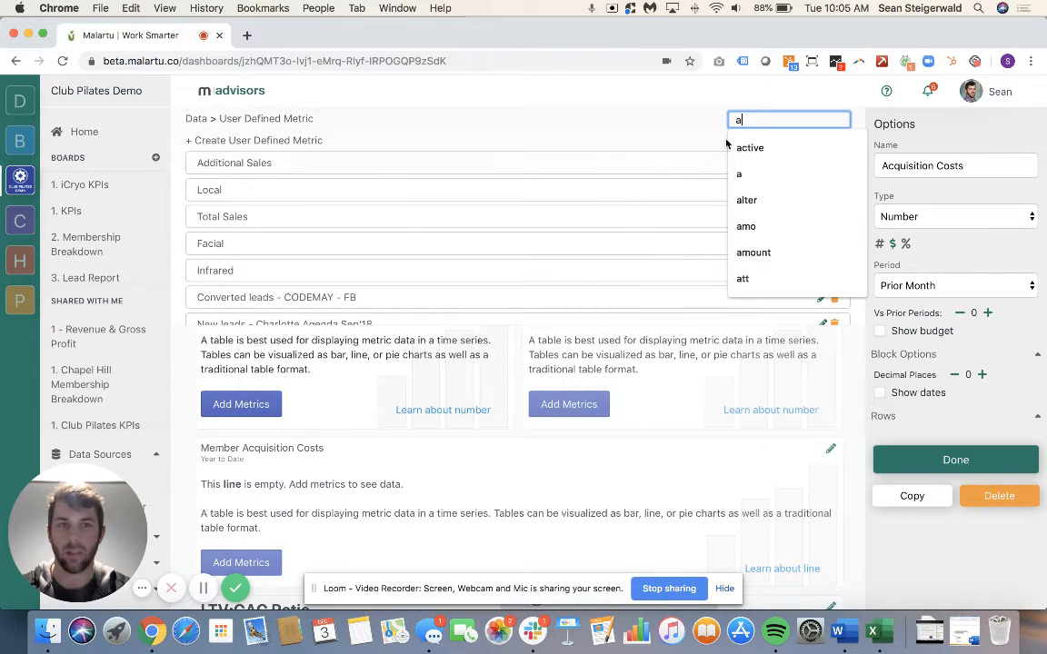
{"action": "double_click", "coordinate": [749, 120]}
{"action": "type", "text": "adv"}
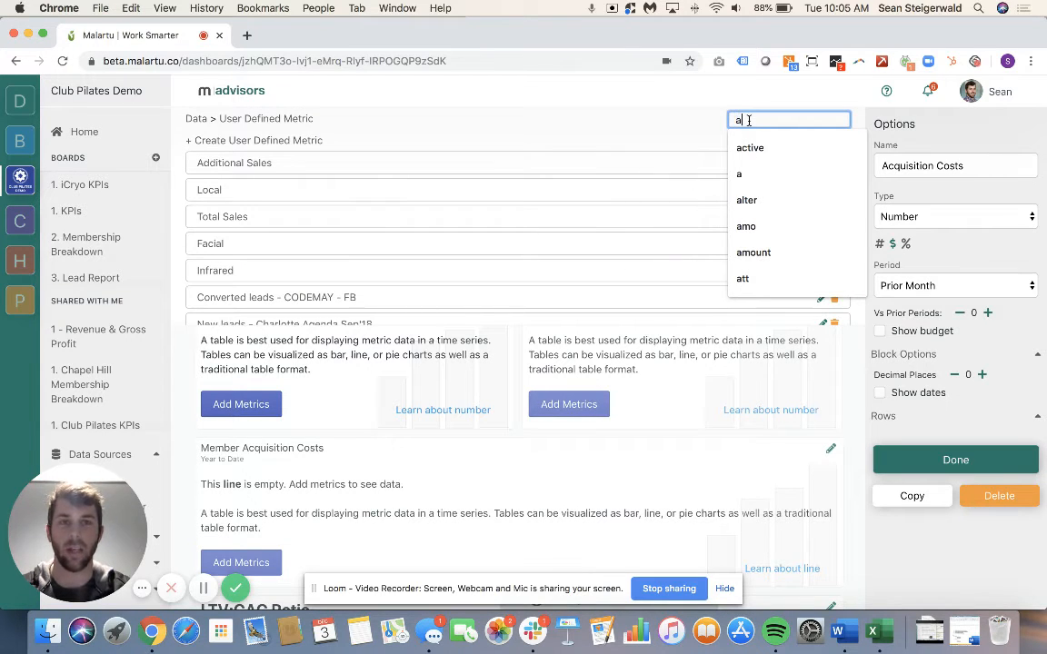
{"action": "left_click", "coordinate": [624, 163]}
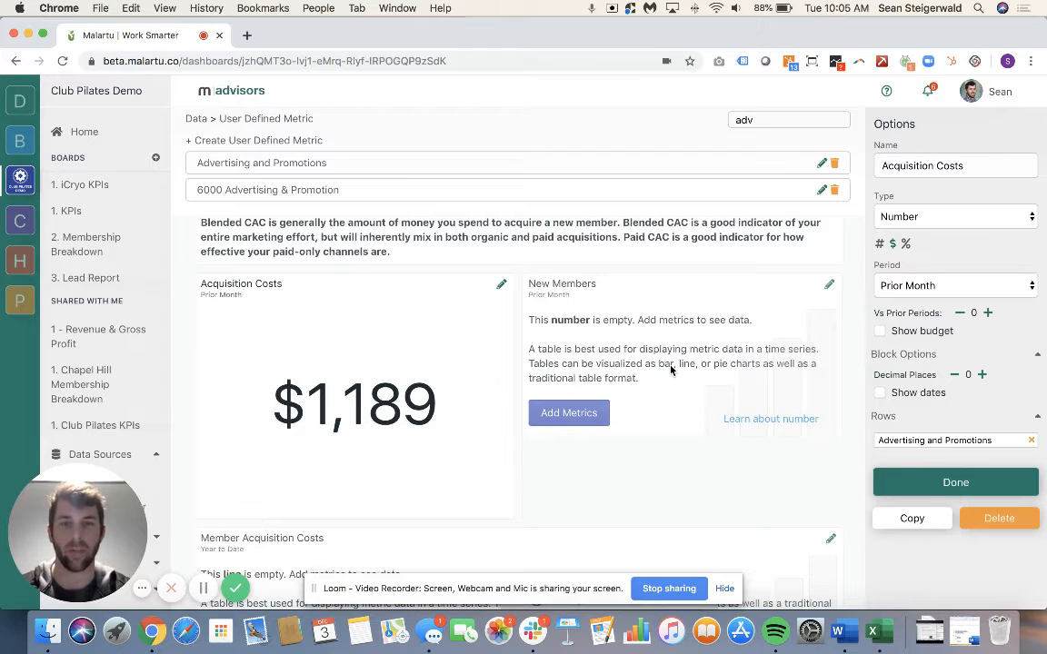
{"action": "left_click", "coordinate": [903, 479]}
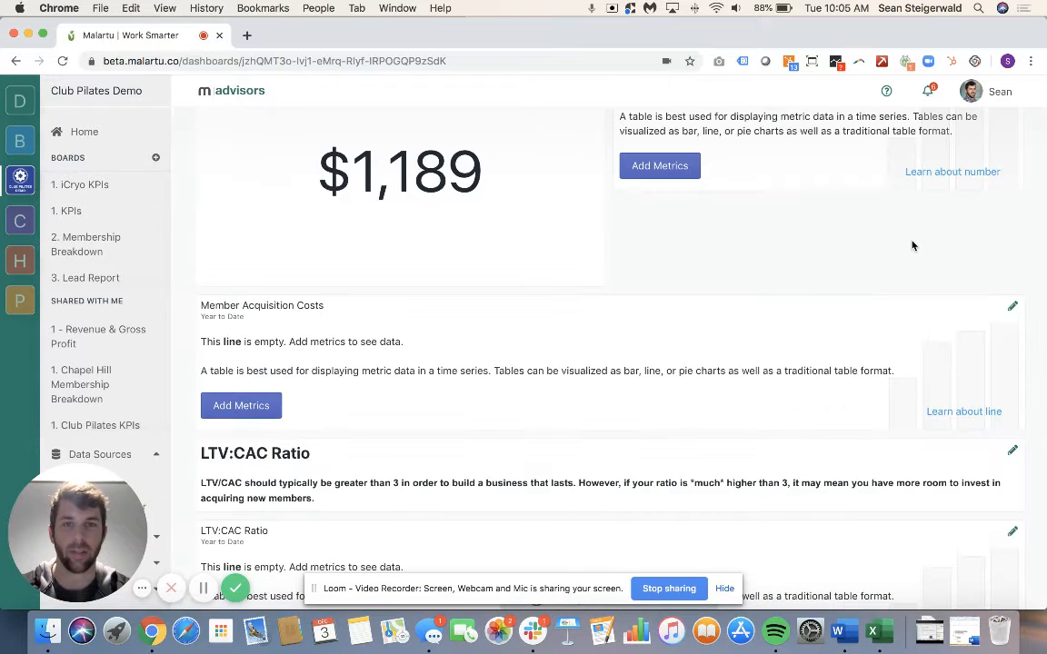
- Add the user defined metric Converted Leads Demo to the New Members block and finish editing it
{"action": "left_click", "coordinate": [1013, 185]}
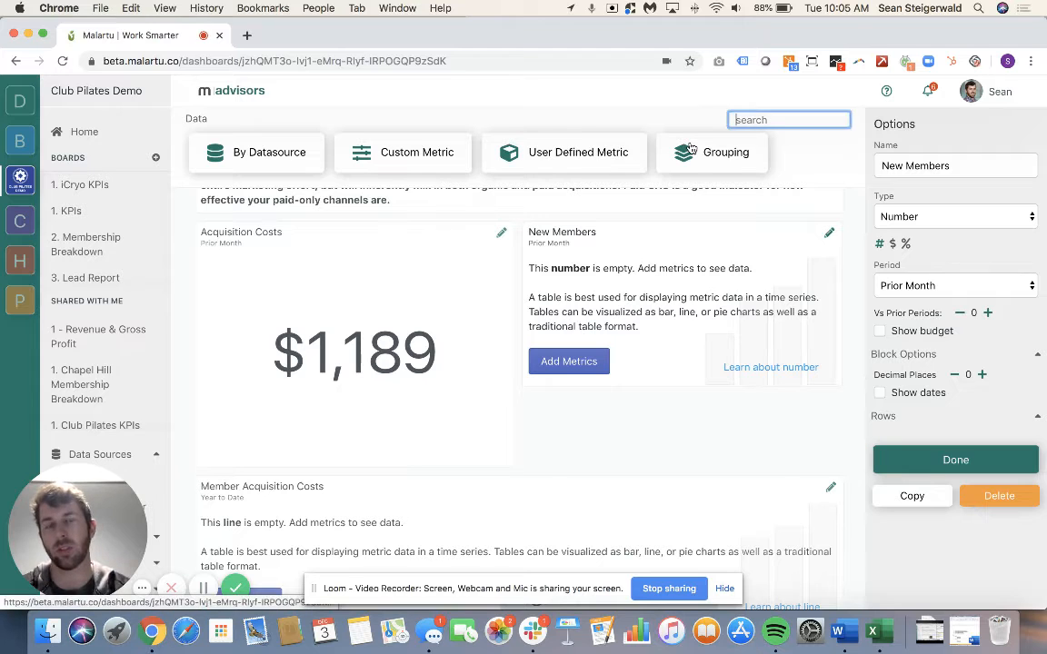
{"action": "left_click", "coordinate": [616, 155]}
{"action": "type", "text": "converte"}
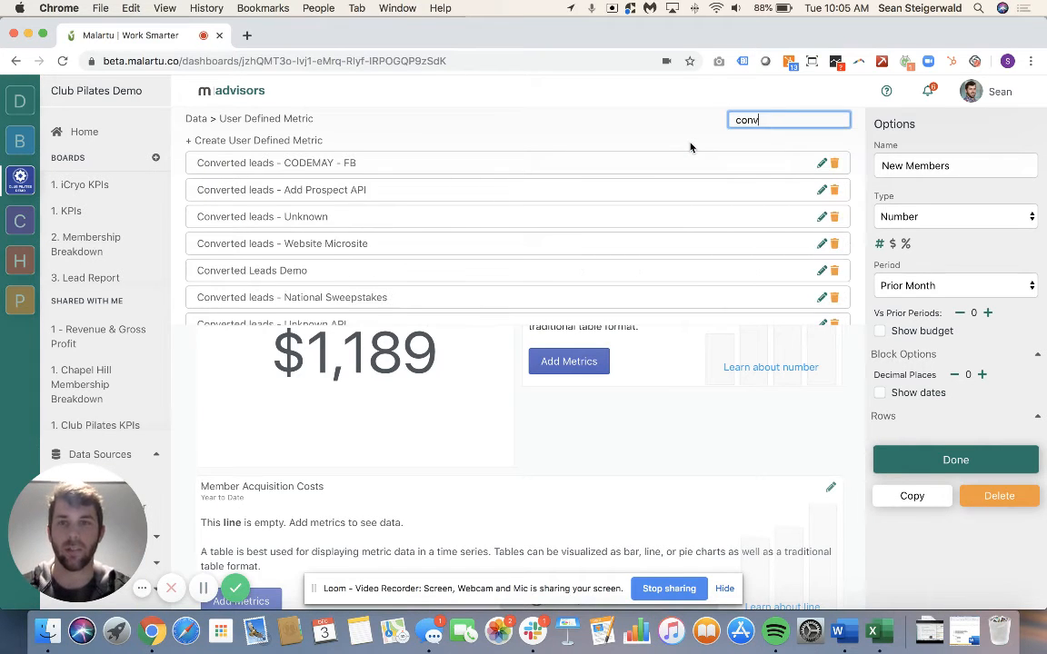
{"action": "left_click", "coordinate": [488, 271]}
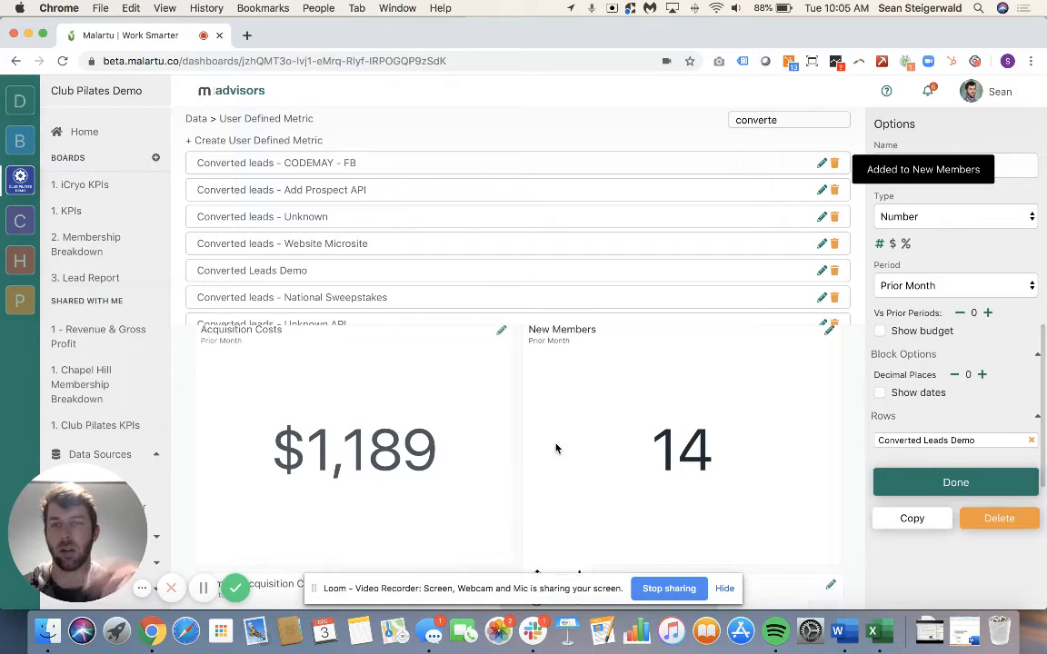
{"action": "left_click", "coordinate": [921, 495]}
- Start a new custom metric for the Member Acquisition Costs line block and name it Member Acquisition Costs Demo
{"action": "scroll", "coordinate": [648, 447], "scroll_direction": "up", "scroll_amount": 3}
{"action": "scroll", "coordinate": [647, 448], "scroll_direction": "down", "scroll_amount": 1}
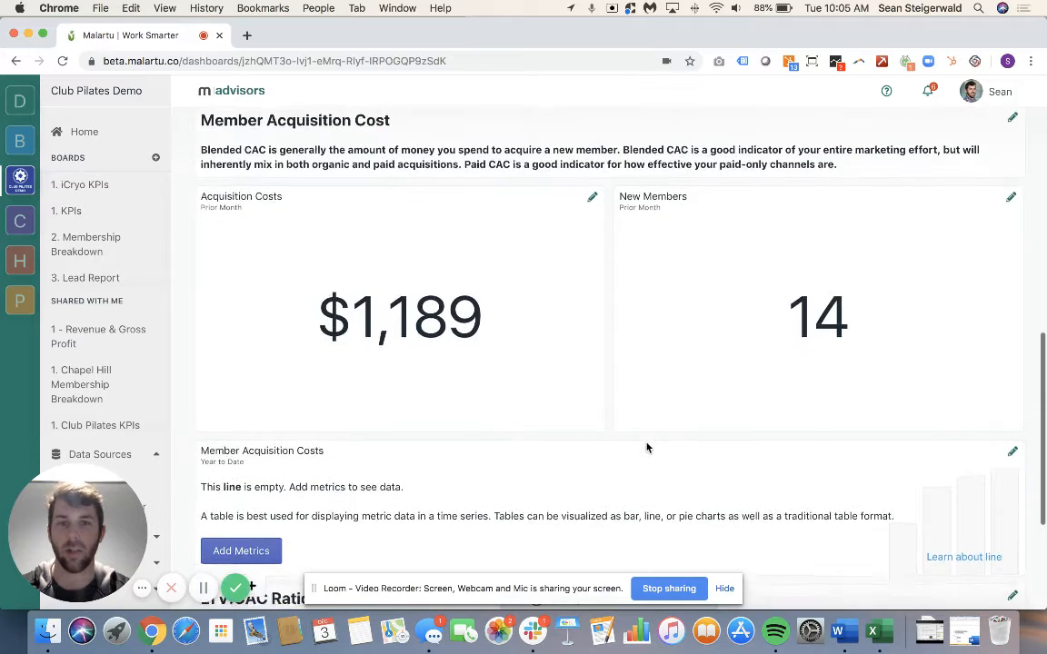
{"action": "left_click", "coordinate": [1013, 419]}
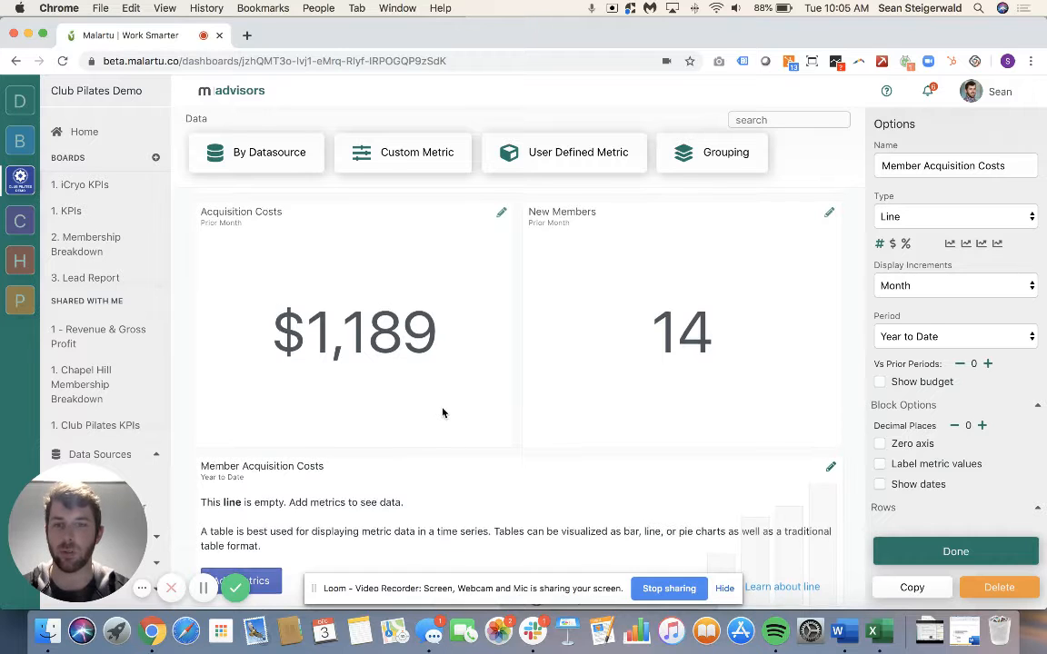
{"action": "scroll", "coordinate": [443, 414], "scroll_direction": "down", "scroll_amount": 1}
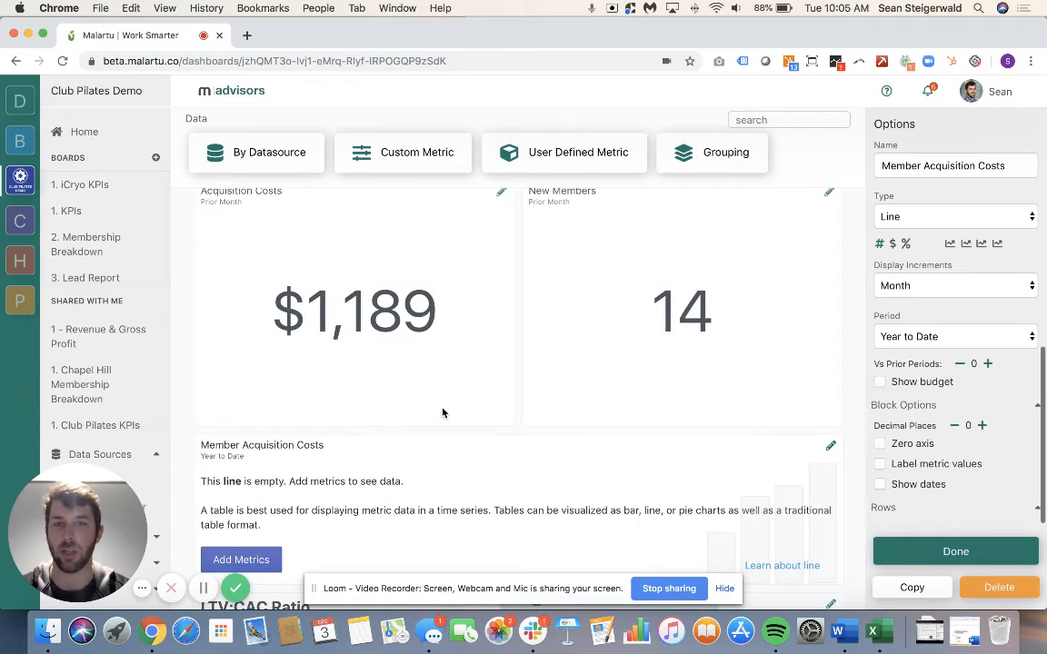
{"action": "left_click", "coordinate": [397, 160]}
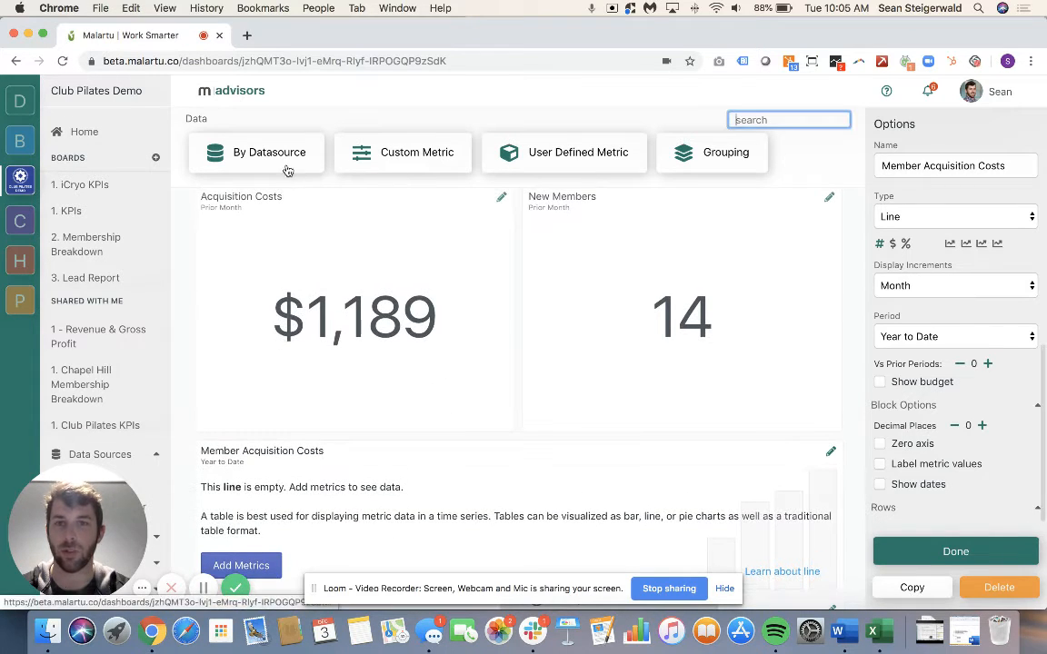
{"action": "left_click", "coordinate": [259, 145]}
{"action": "left_click", "coordinate": [270, 163]}
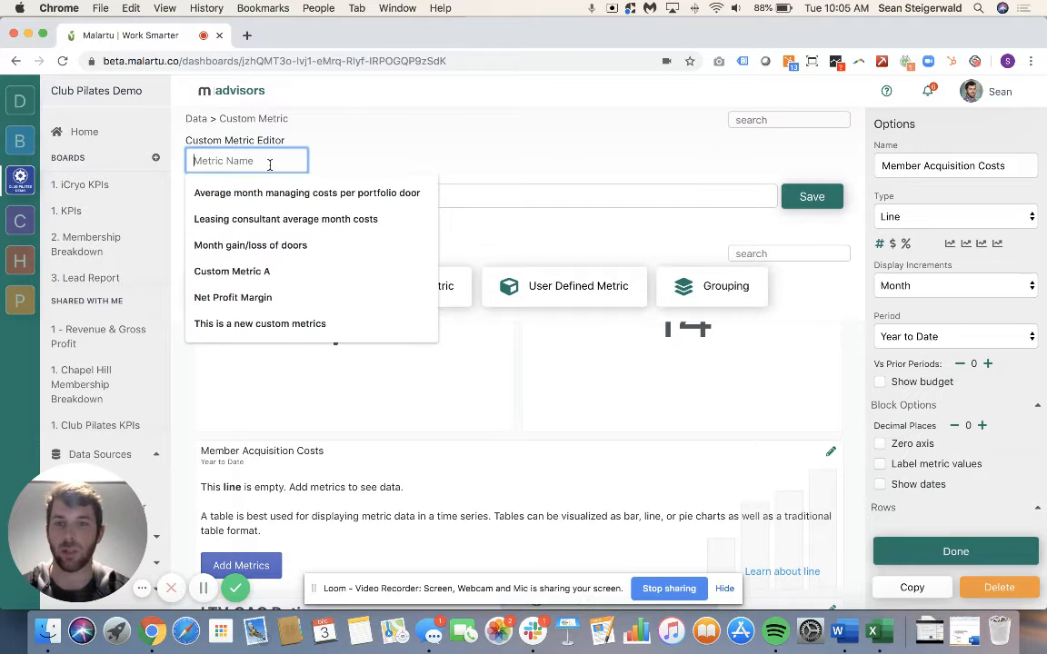
{"action": "type", "text": "Member A"}
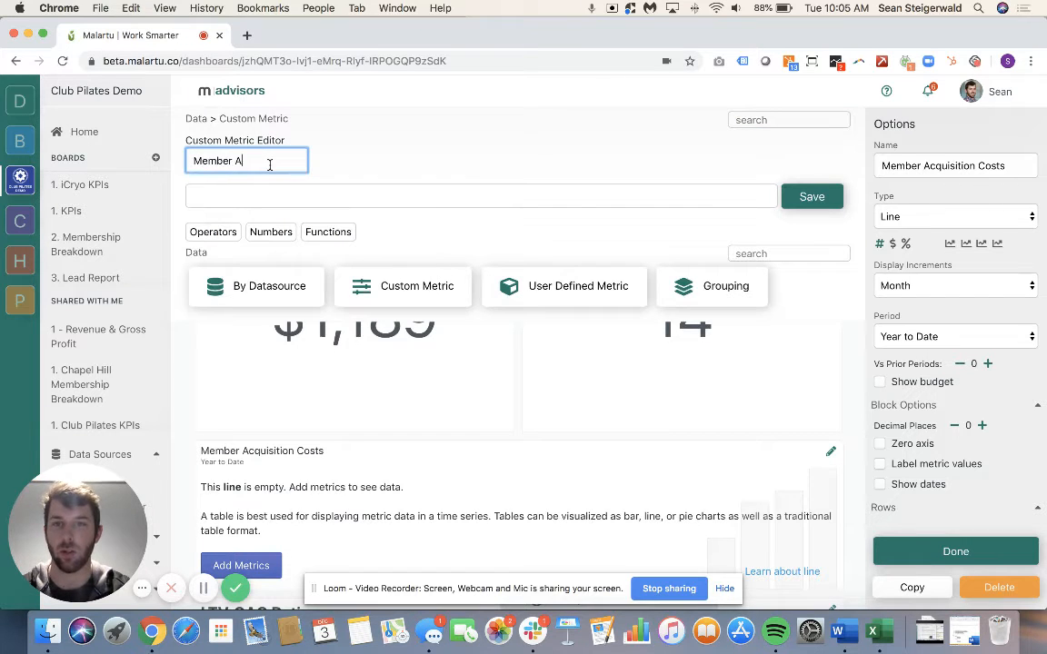
{"action": "type", "text": "ccuisition Cost"}
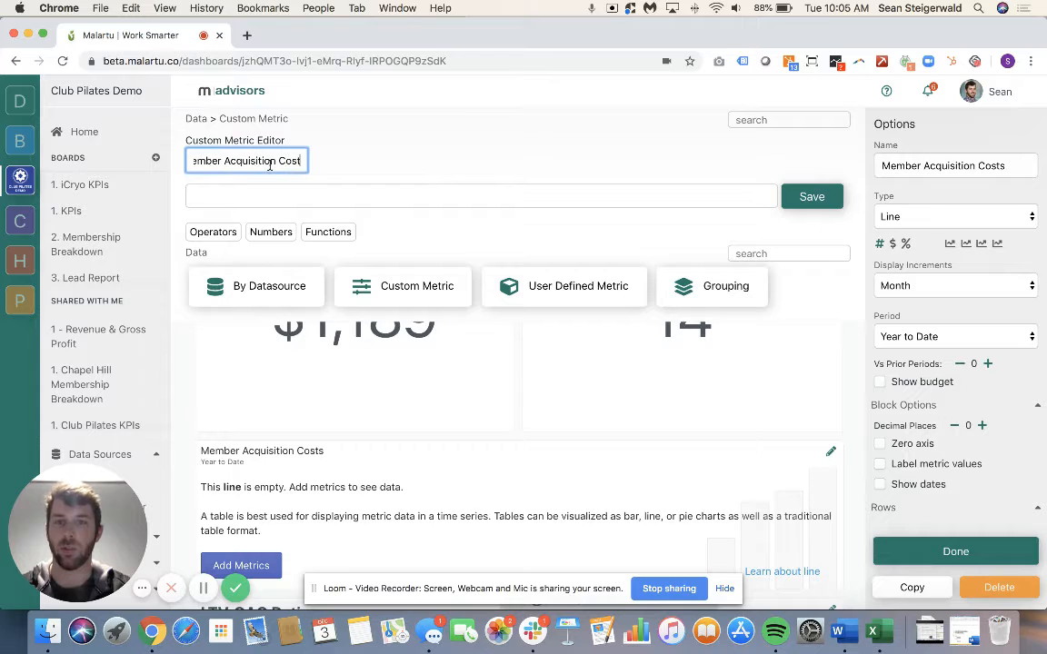
{"action": "type", "text": "s Demo"}
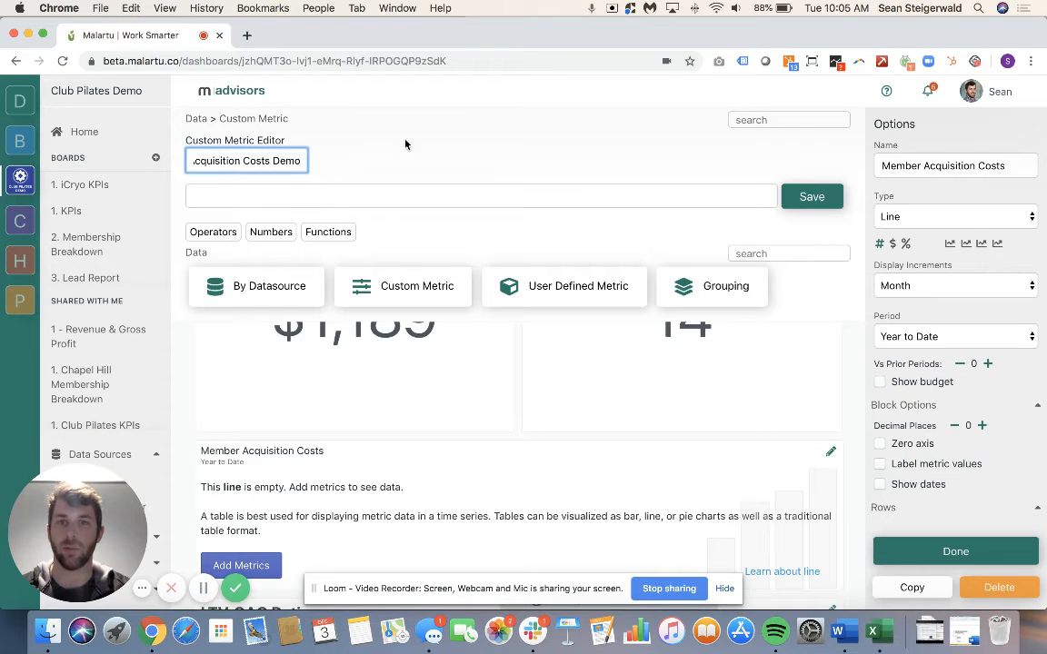
{"action": "left_click", "coordinate": [364, 125]}
- Begin the custom metric's formula with the user defined metric Advertising and Promotions followed by the division operator
{"action": "left_click", "coordinate": [570, 285]}
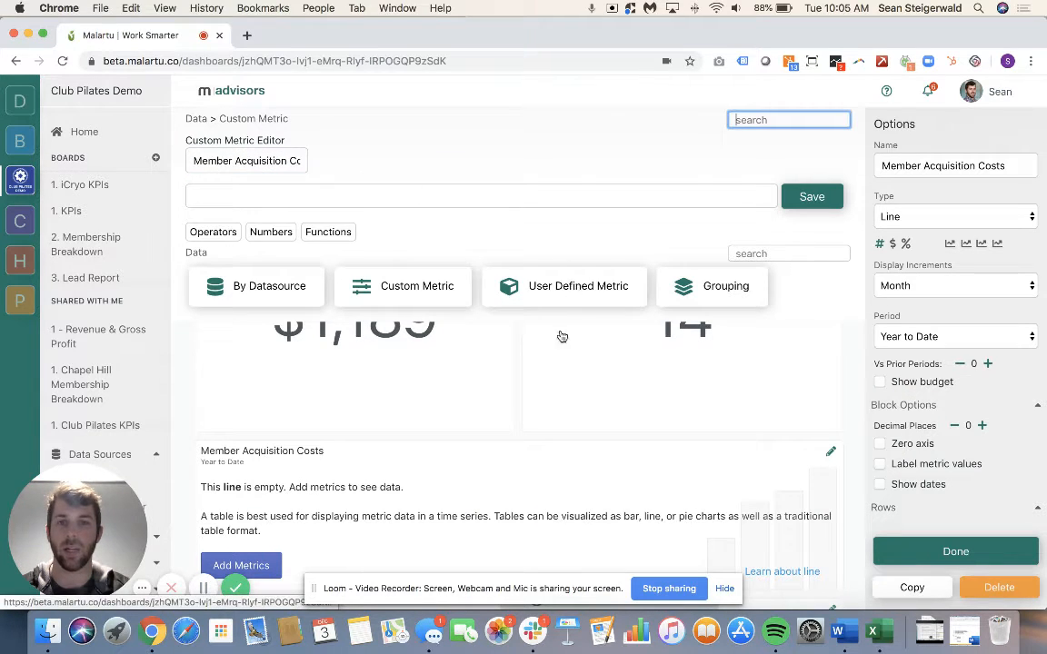
{"action": "left_click", "coordinate": [738, 254]}
{"action": "type", "text": "adv"}
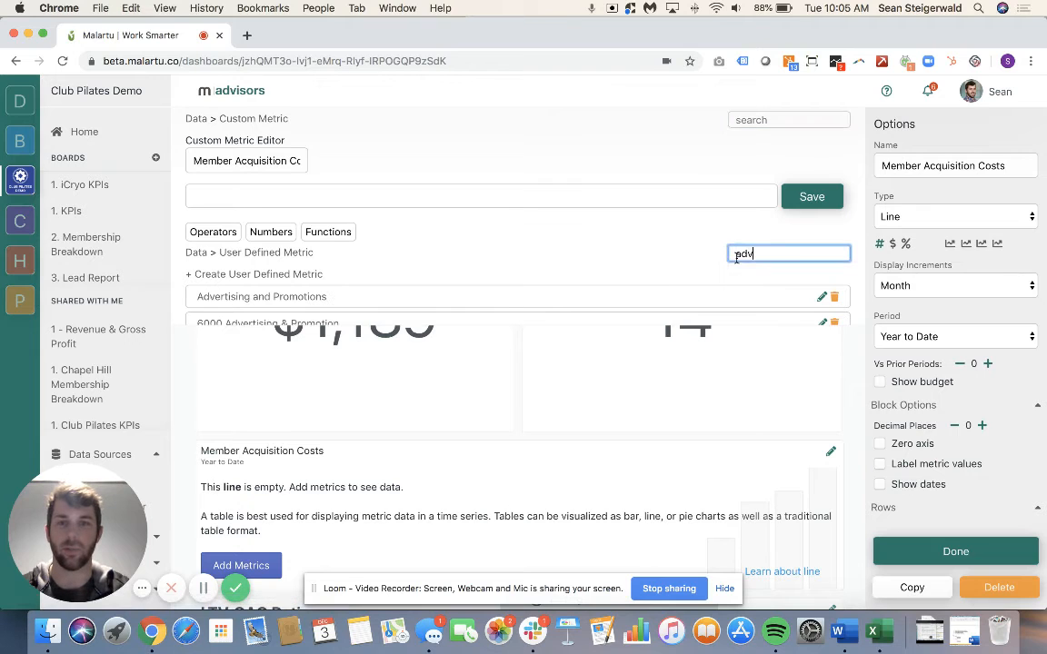
{"action": "left_click", "coordinate": [675, 303]}
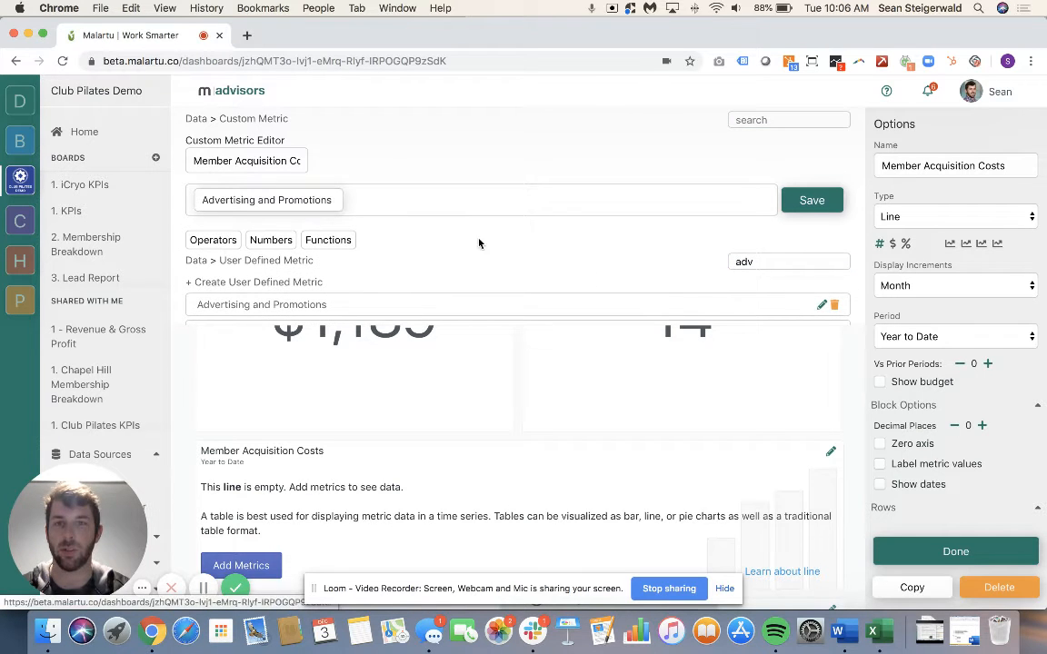
{"action": "left_click", "coordinate": [220, 240]}
{"action": "left_click", "coordinate": [345, 247]}
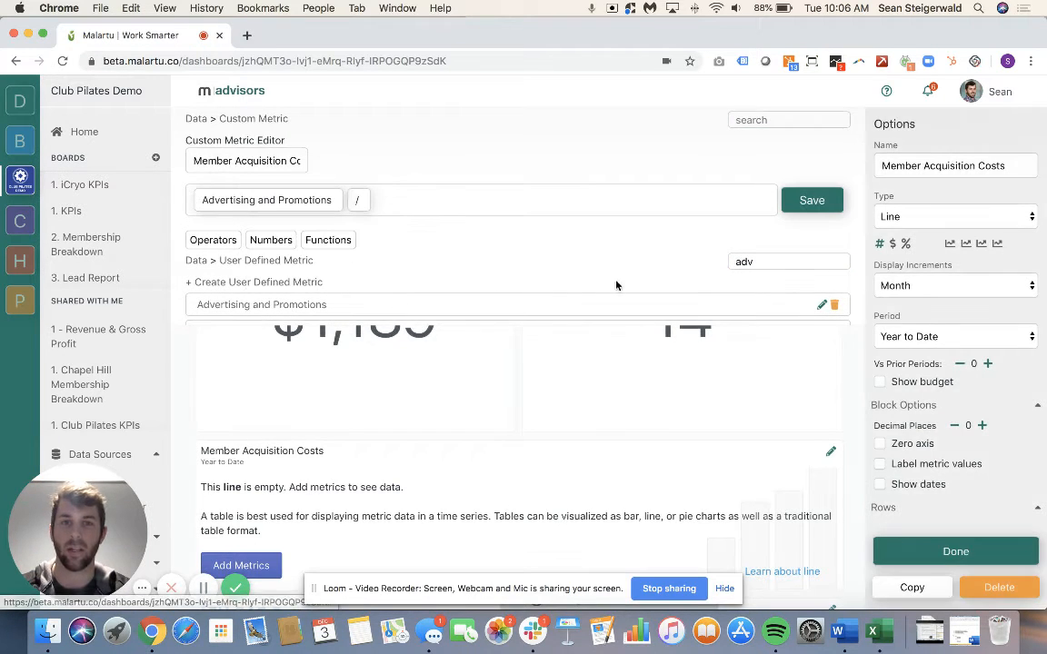
- Complete the formula with the user defined metric Converted Leads Demo as the divisor and save the custom metric
{"action": "left_click", "coordinate": [764, 262]}
{"action": "double_click", "coordinate": [764, 262]}
{"action": "type", "text": "co"}
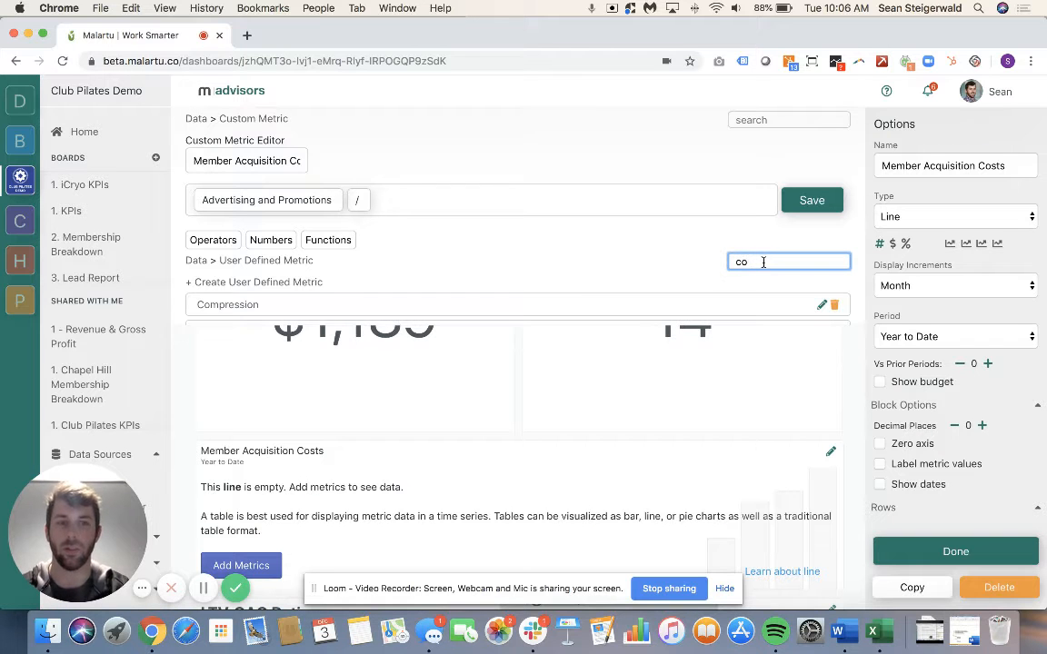
{"action": "type", "text": "nvert"}
{"action": "scroll", "coordinate": [645, 271], "scroll_direction": "down", "scroll_amount": 3}
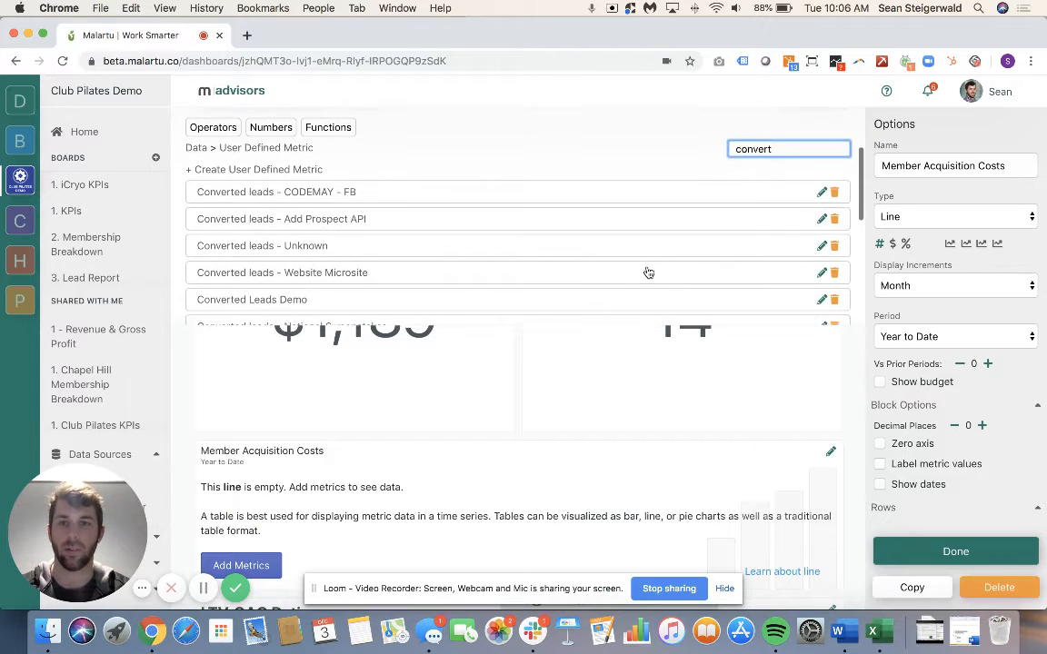
{"action": "left_click", "coordinate": [623, 290]}
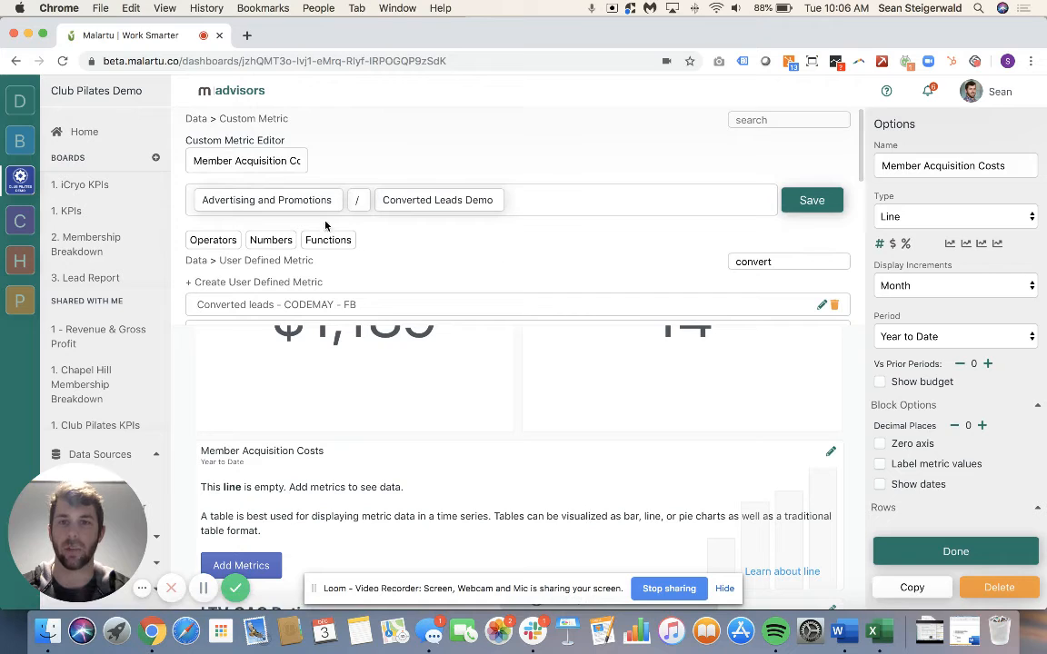
{"action": "left_click", "coordinate": [809, 200]}
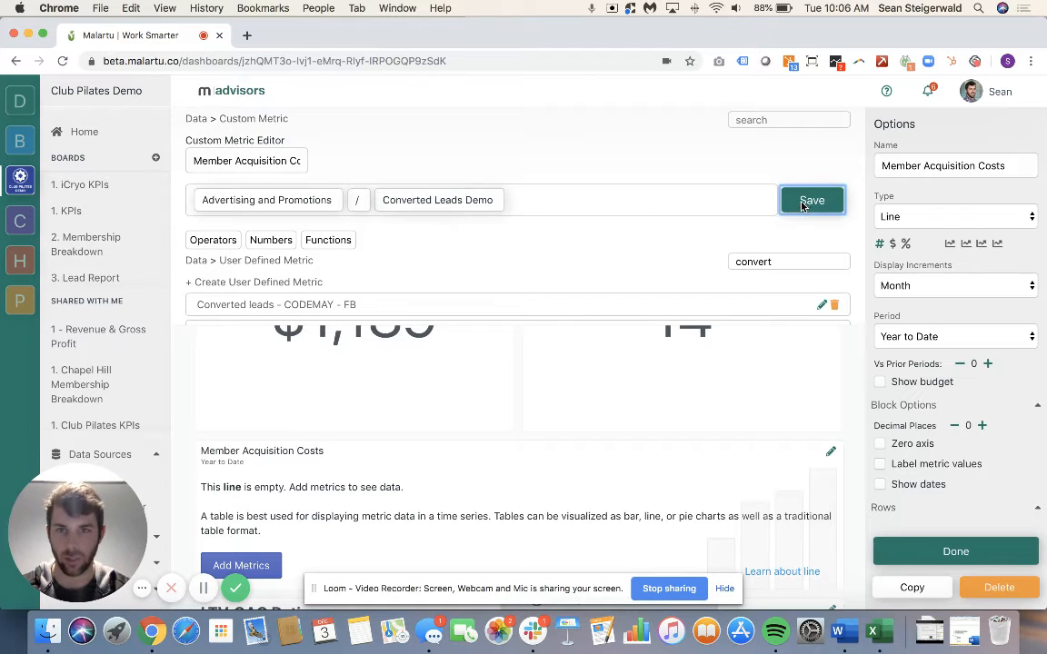
- Add the custom metric Member Acquisition Costs Demo to the Member Acquisition Costs line block and finish editing it
{"action": "left_click", "coordinate": [780, 113]}
{"action": "type", "text": "membe"}
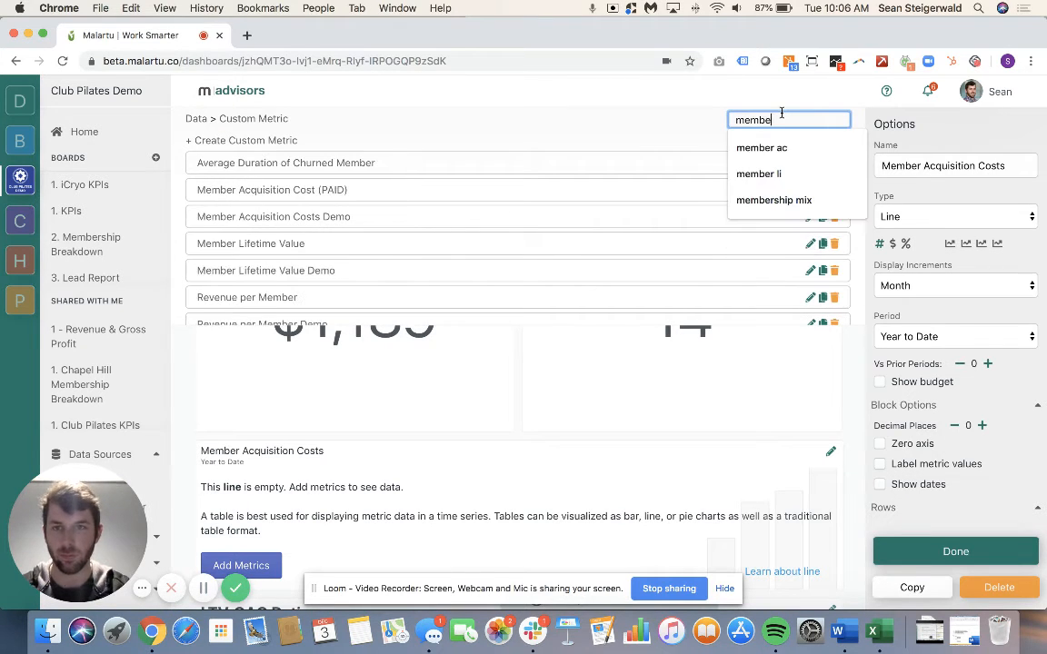
{"action": "type", "text": "r ac"}
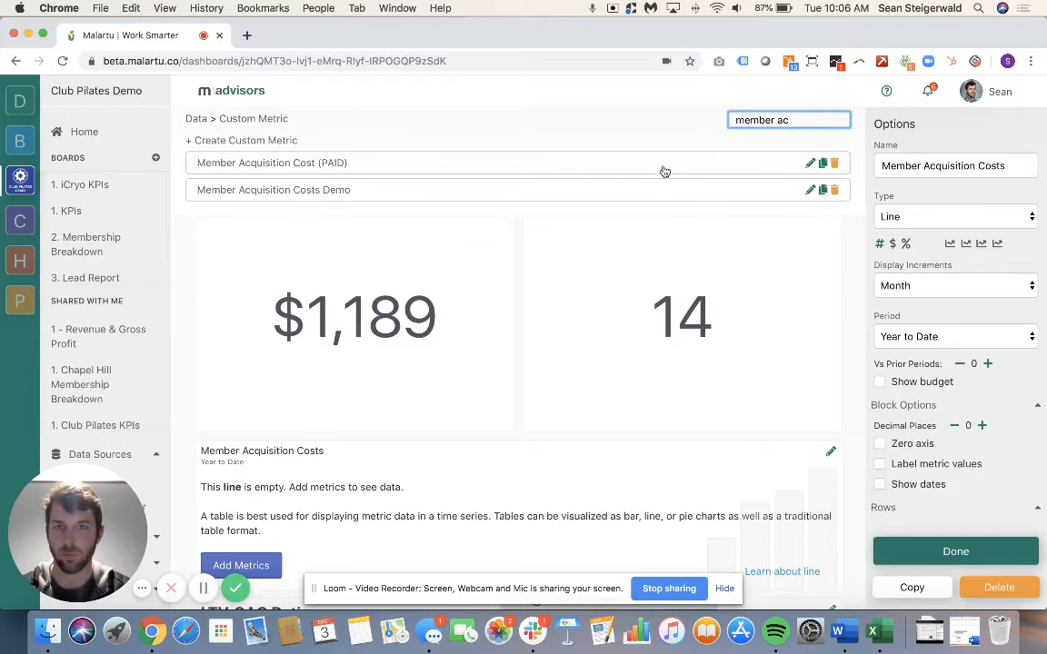
{"action": "left_click", "coordinate": [637, 193]}
{"action": "scroll", "coordinate": [527, 367], "scroll_direction": "down", "scroll_amount": 2}
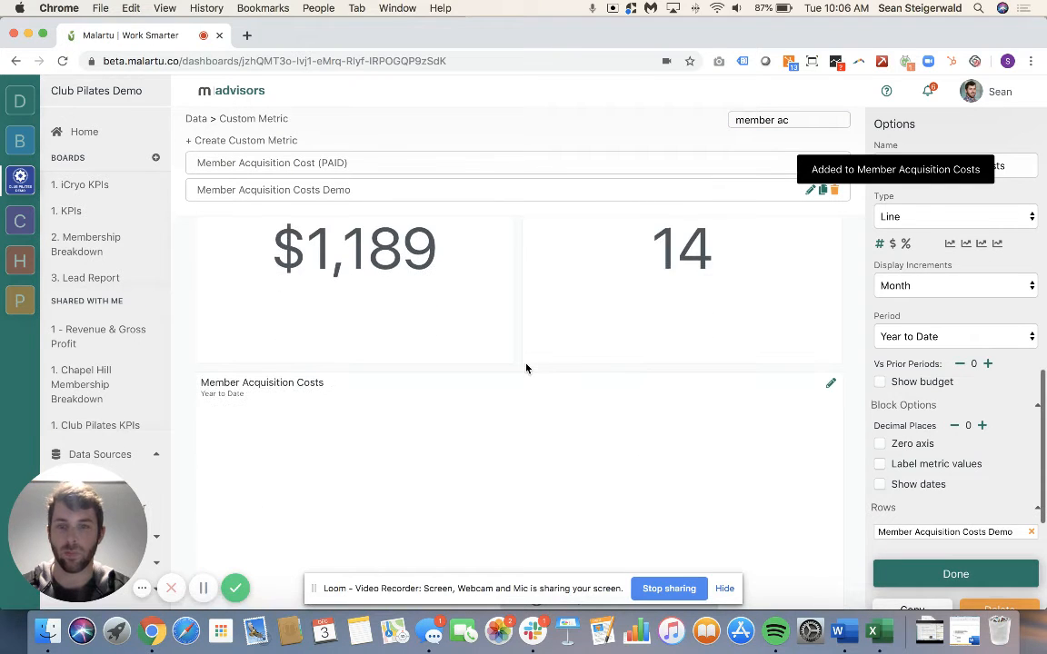
{"action": "scroll", "coordinate": [526, 367], "scroll_direction": "down", "scroll_amount": 2}
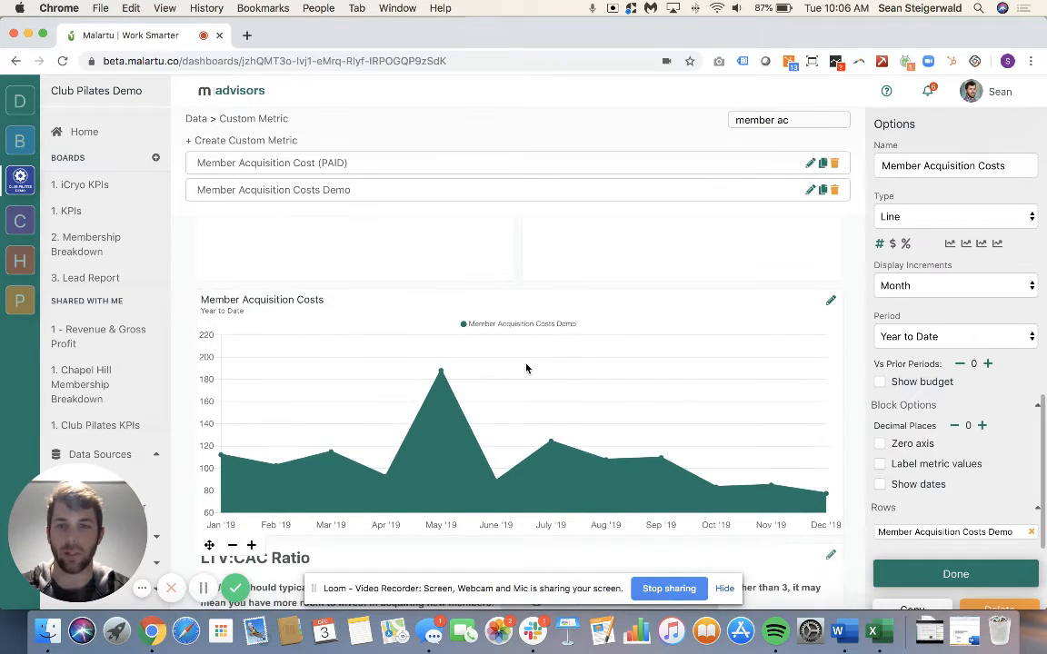
{"action": "left_click", "coordinate": [909, 575]}
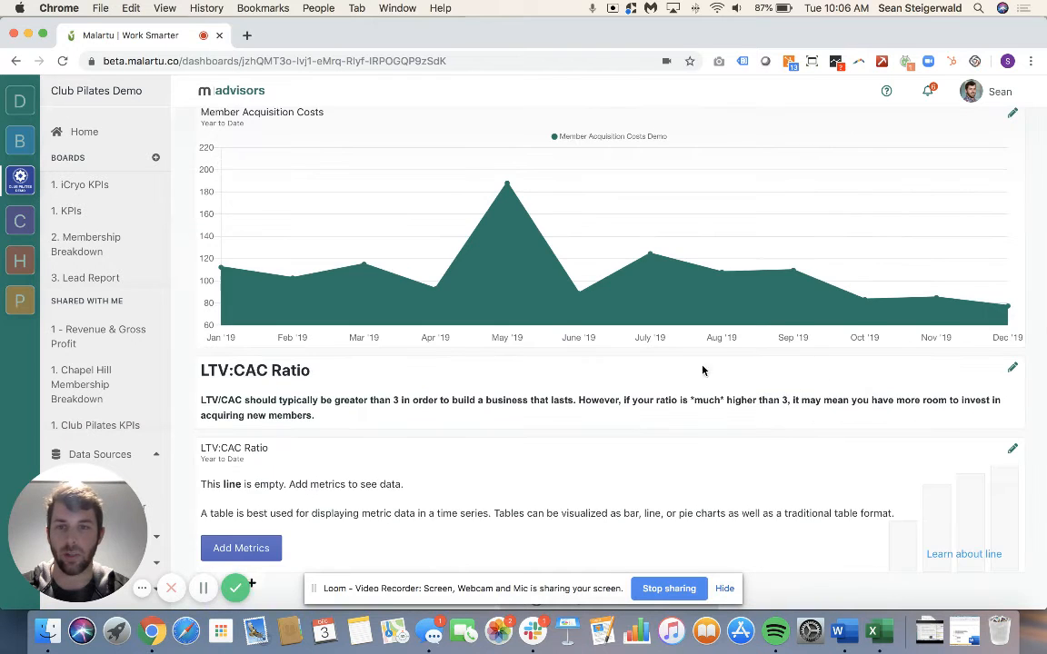
- Set the Member Acquisition Costs line chart's number format to dollars and finish editing the block
{"action": "mouse_move", "coordinate": [651, 373]}
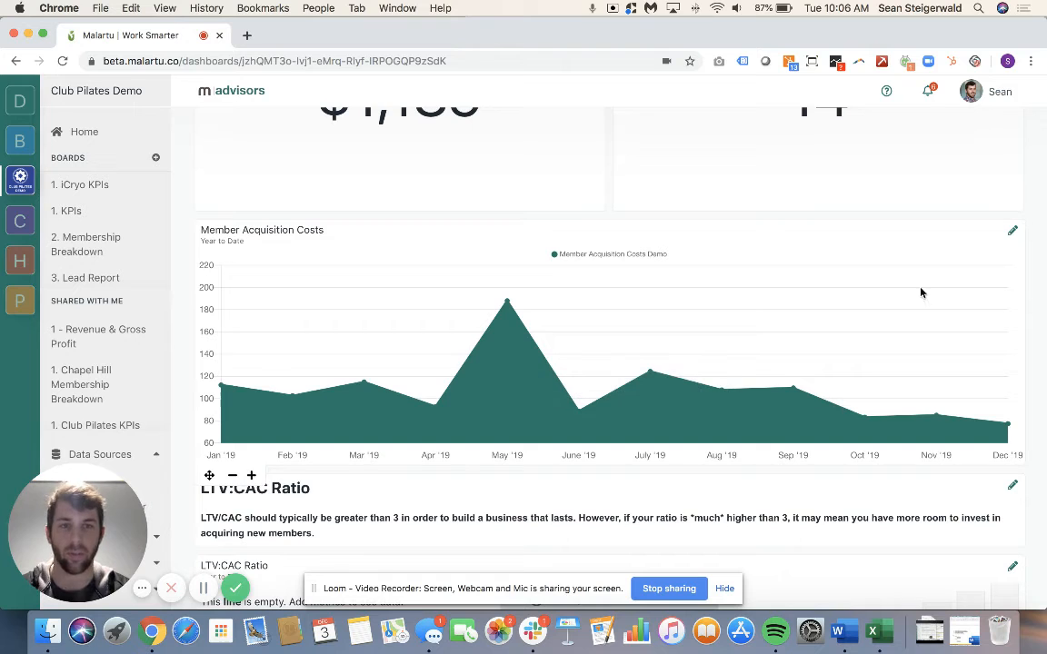
{"action": "left_click", "coordinate": [1013, 234]}
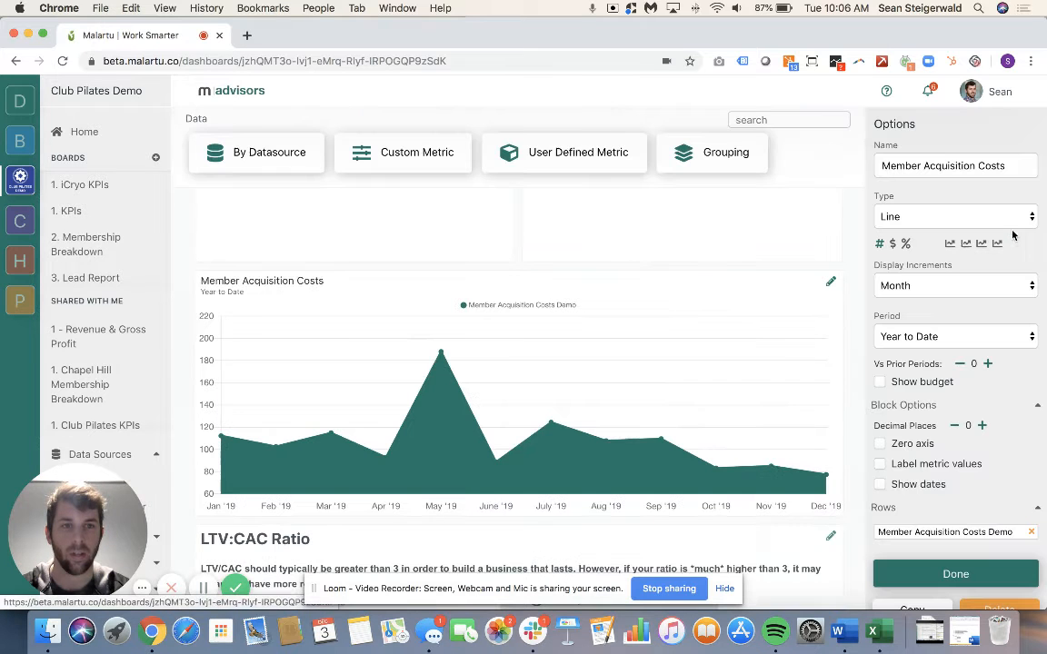
{"action": "left_click", "coordinate": [894, 245]}
{"action": "left_click", "coordinate": [940, 574]}
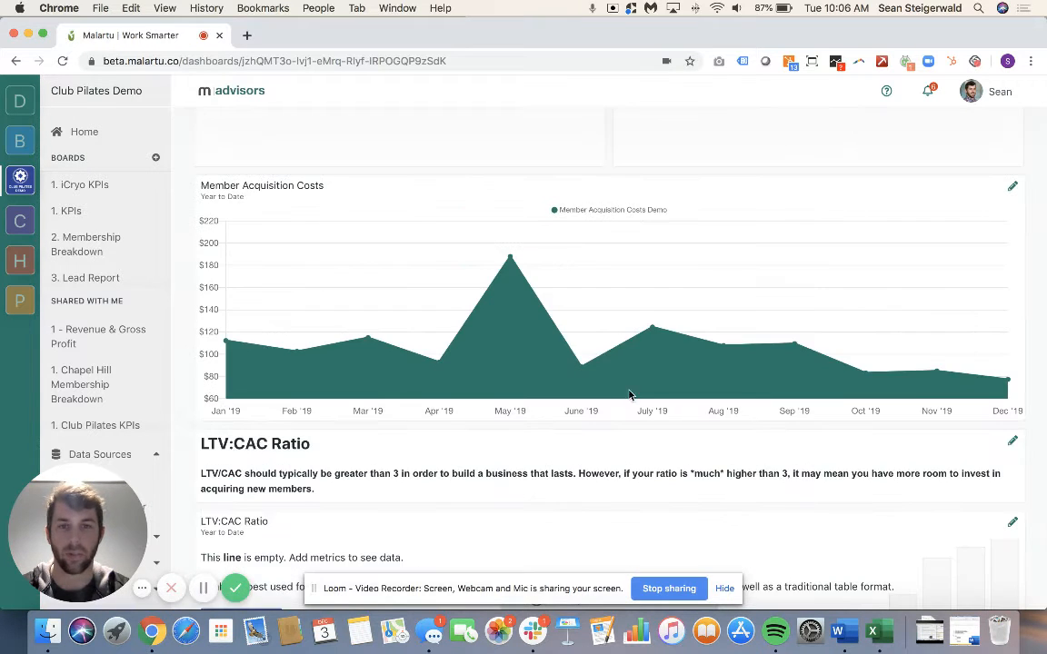
- Examine the monthly values in the Member Acquisition Costs chart and the LTV:CAC Ratio section below it
{"action": "mouse_move", "coordinate": [511, 282]}
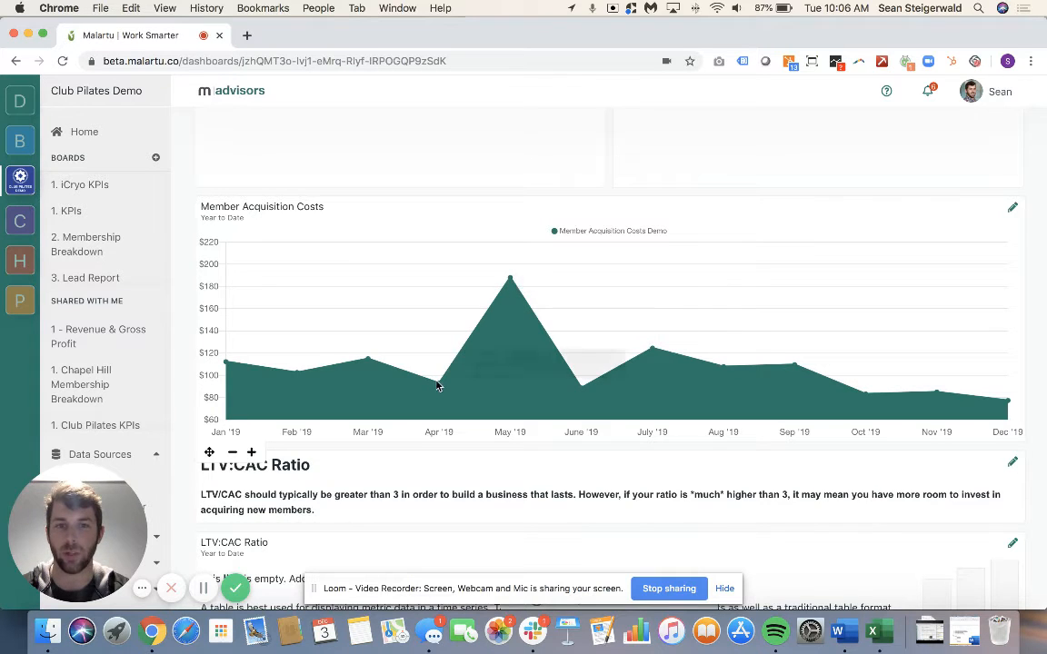
{"action": "mouse_move", "coordinate": [438, 385]}
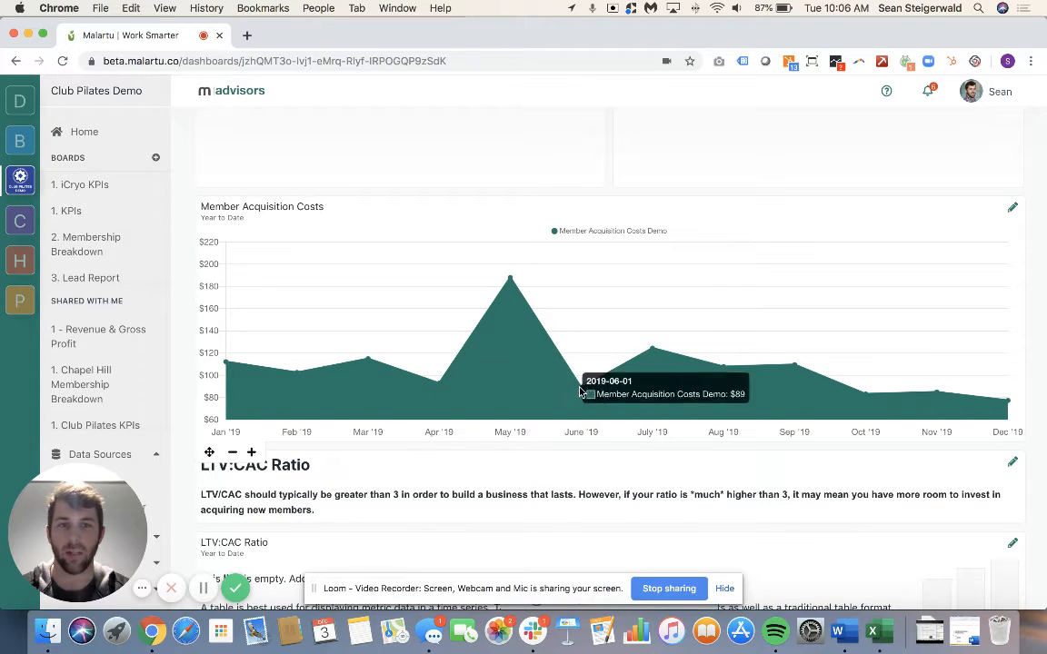
{"action": "scroll", "coordinate": [771, 332], "scroll_direction": "down", "scroll_amount": 1}
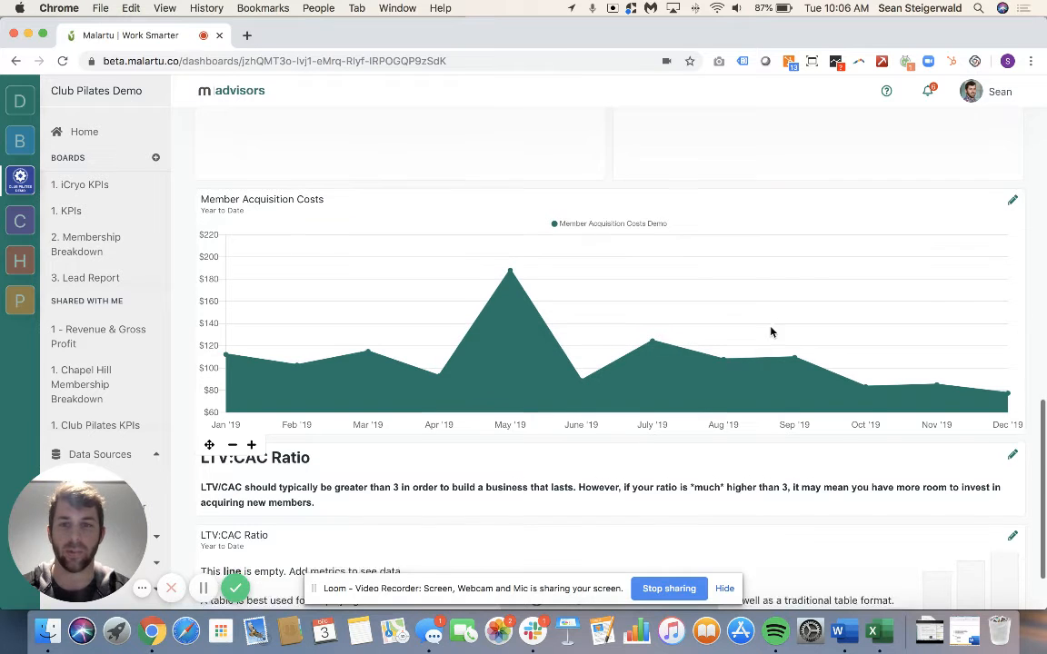
{"action": "scroll", "coordinate": [771, 331], "scroll_direction": "up", "scroll_amount": 2}
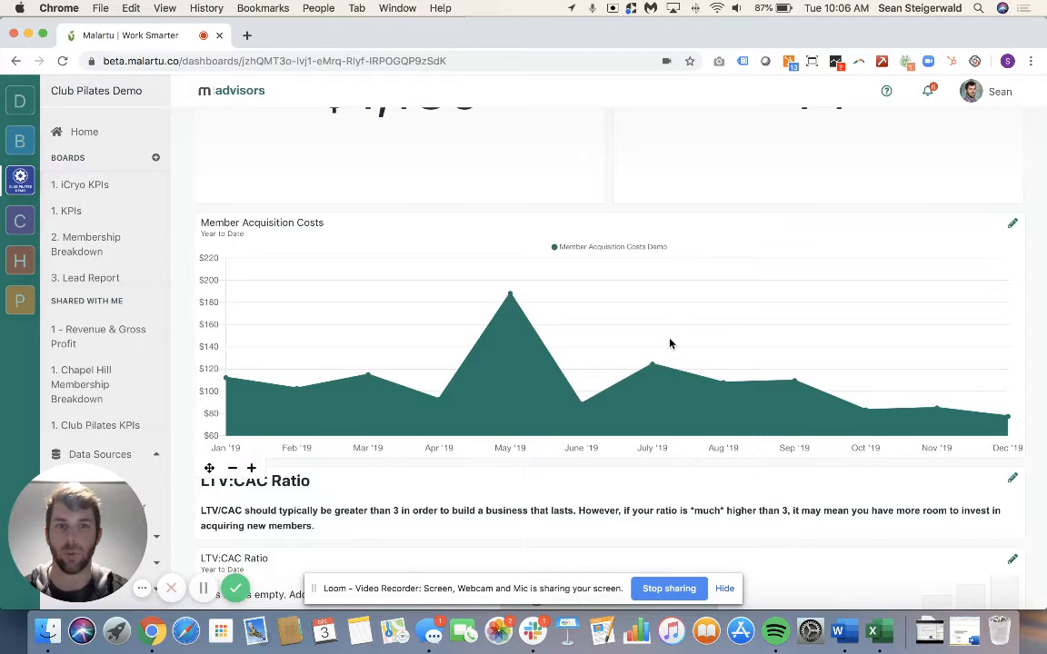
{"action": "scroll", "coordinate": [669, 343], "scroll_direction": "down", "scroll_amount": 1}
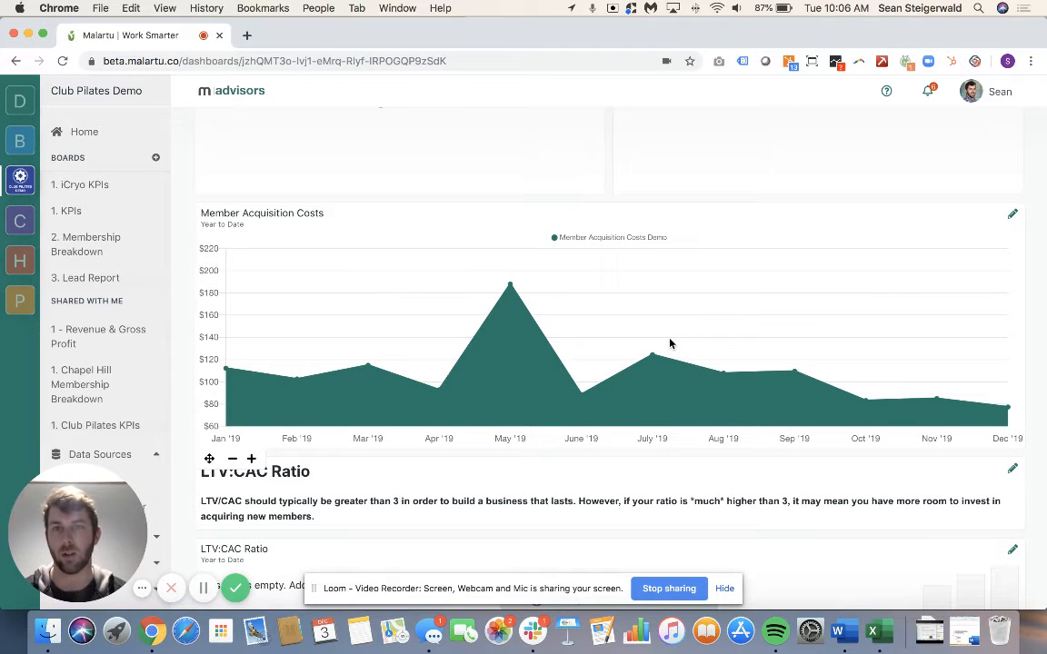
{"action": "scroll", "coordinate": [670, 343], "scroll_direction": "down", "scroll_amount": 5}
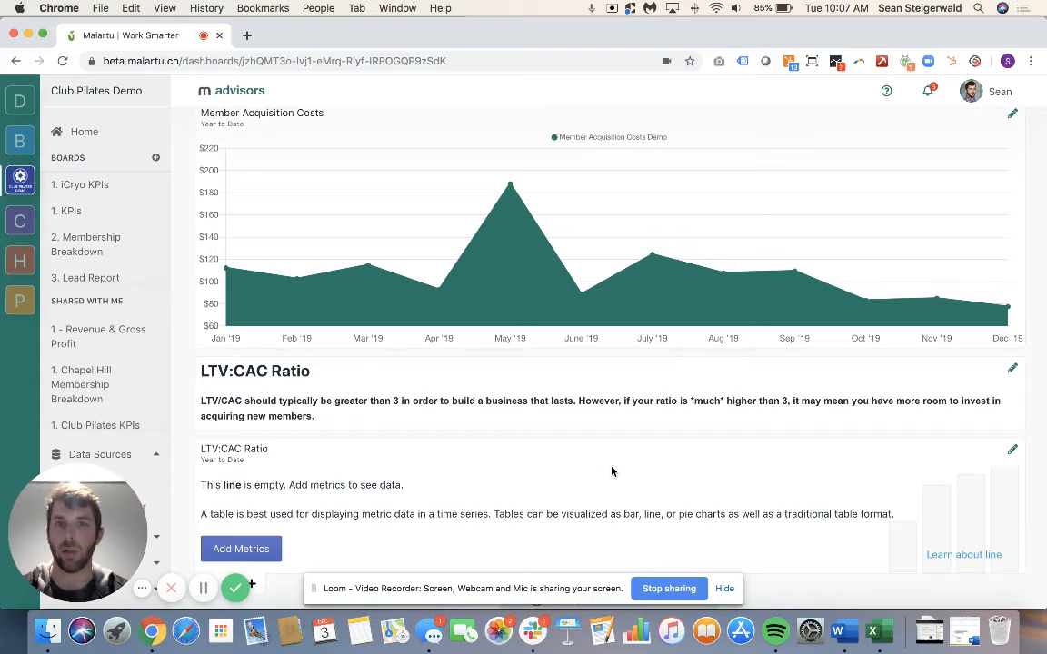
{"action": "scroll", "coordinate": [611, 471], "scroll_direction": "up", "scroll_amount": 1}
{"action": "scroll", "coordinate": [611, 472], "scroll_direction": "down", "scroll_amount": 1}
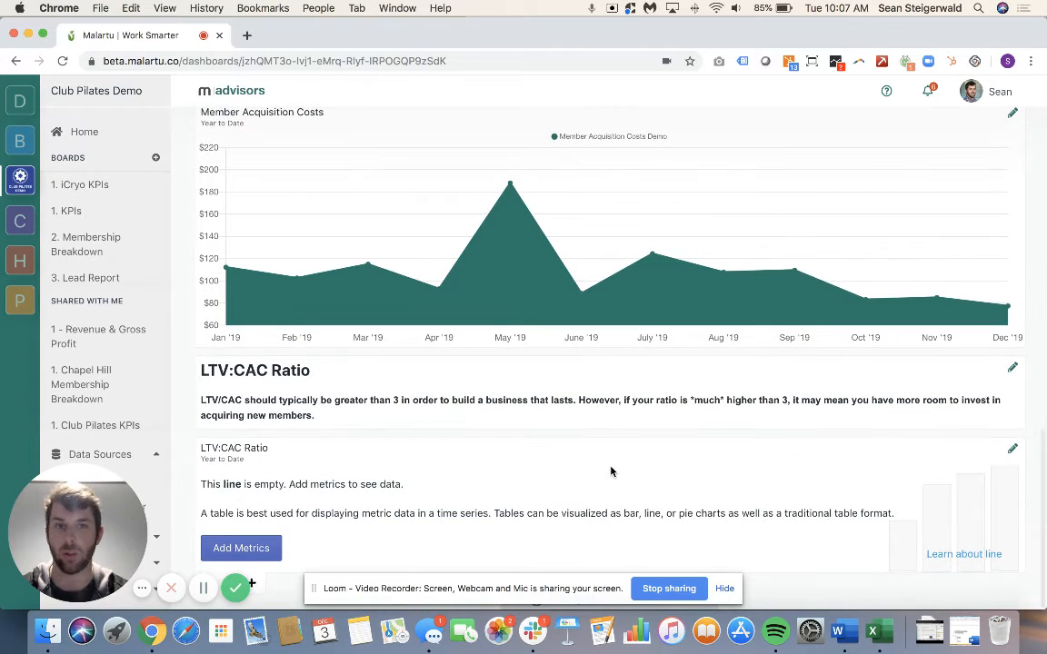
- Start a new custom metric named LTV:CAC Ratio while editing the empty LTV:CAC Ratio line block
{"action": "left_click", "coordinate": [1011, 450]}
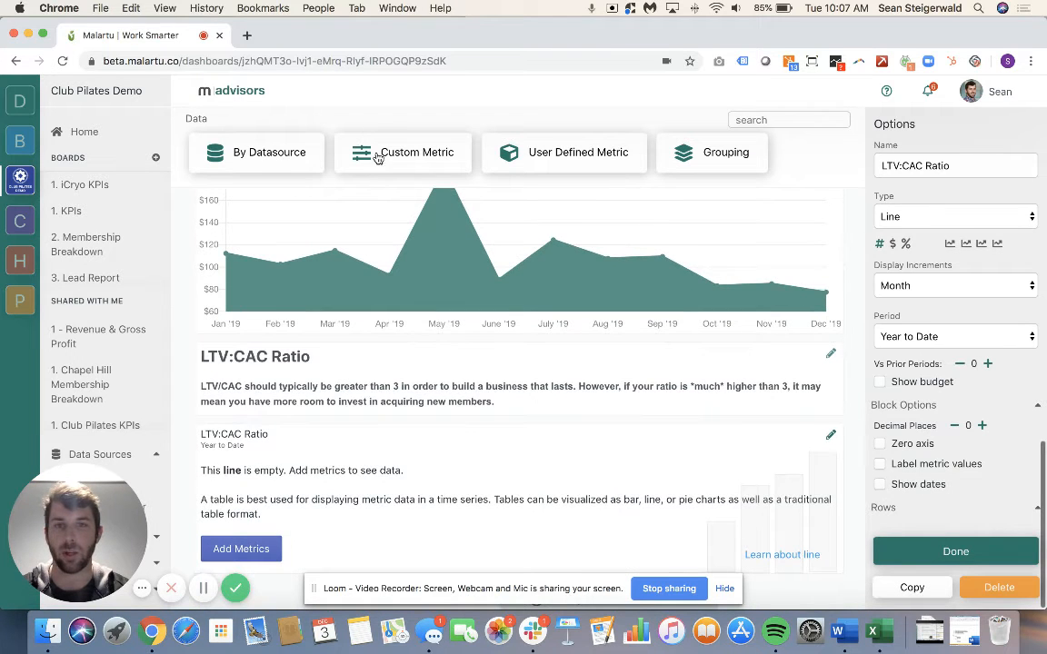
{"action": "left_click", "coordinate": [344, 149]}
{"action": "left_click", "coordinate": [286, 142]}
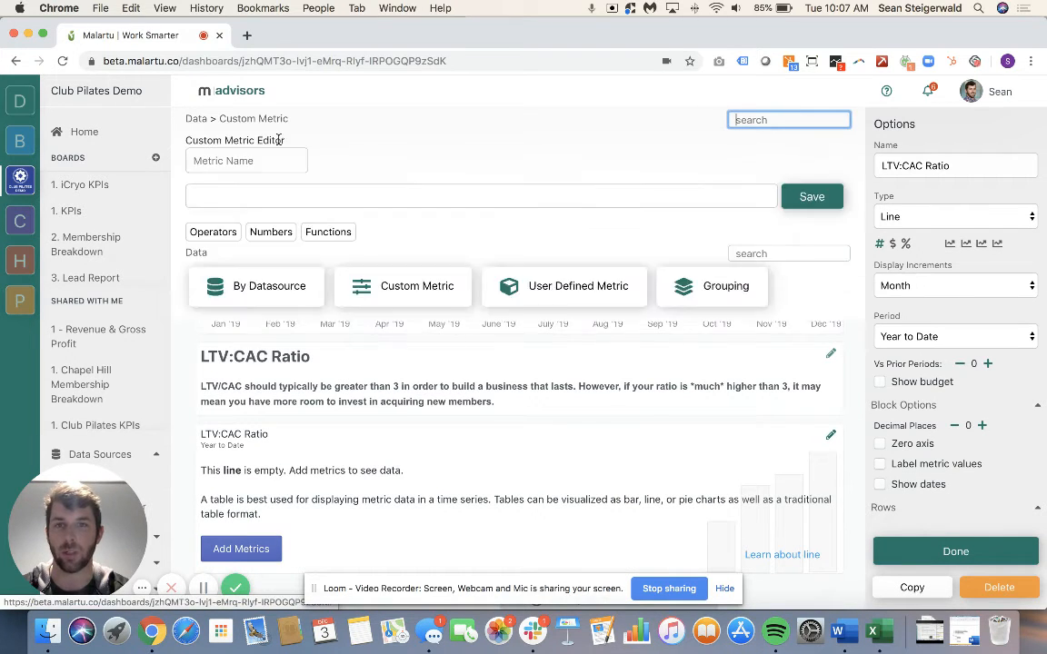
{"action": "left_click", "coordinate": [264, 164]}
{"action": "type", "text": "LTV:CAC Ratio"}
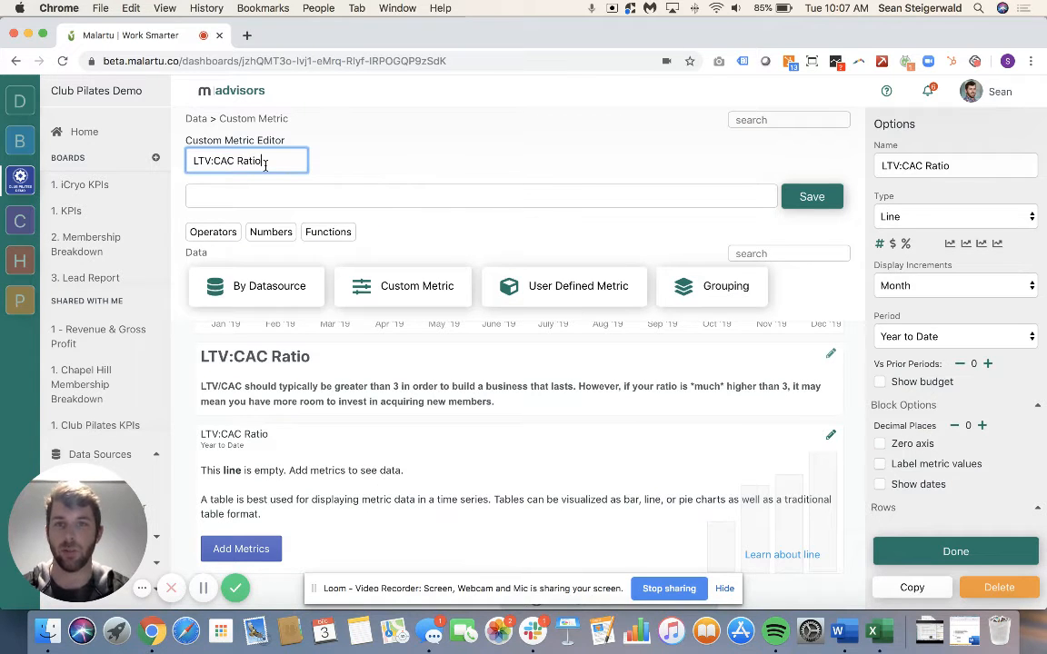
{"action": "left_click", "coordinate": [409, 172]}
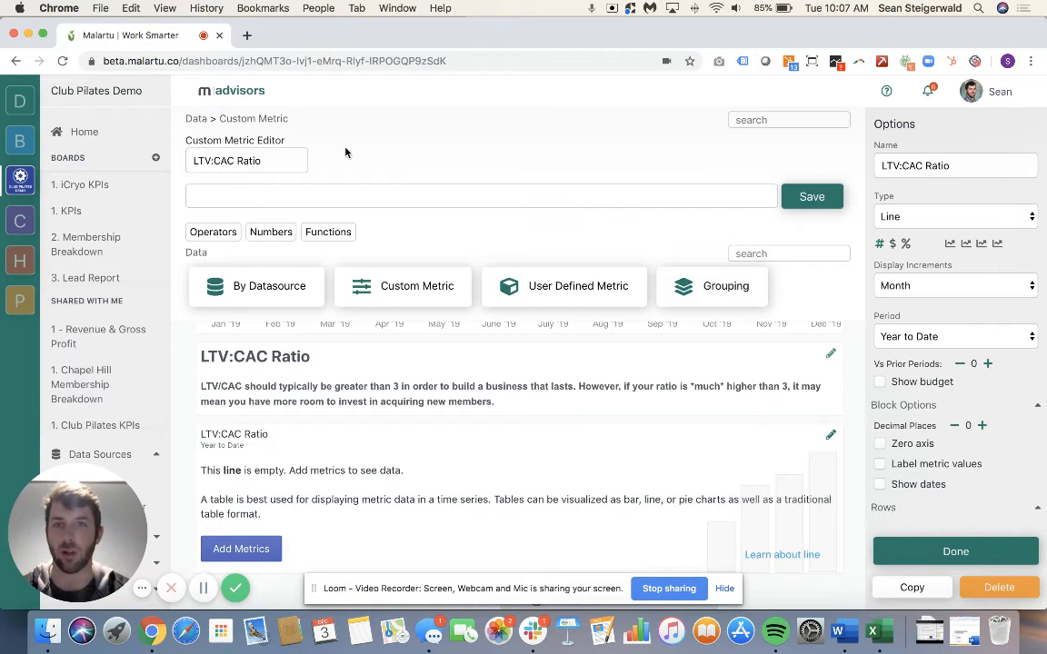
- Begin the LTV:CAC Ratio formula with the custom metric Member Lifetime Value Demo followed by the division operator
{"action": "left_click", "coordinate": [435, 286]}
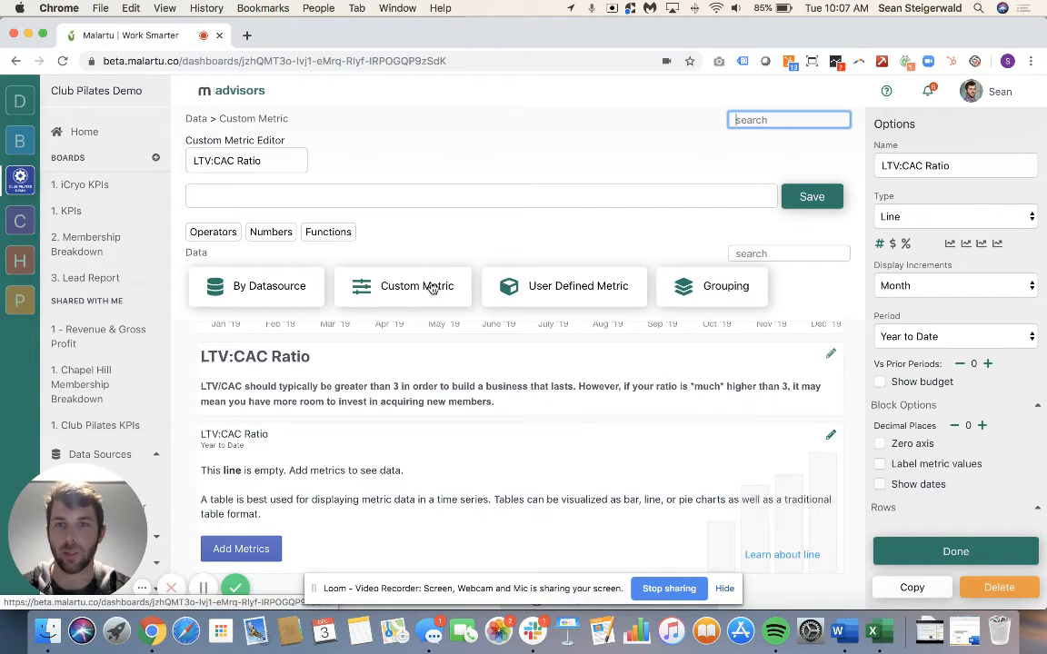
{"action": "left_click", "coordinate": [732, 253]}
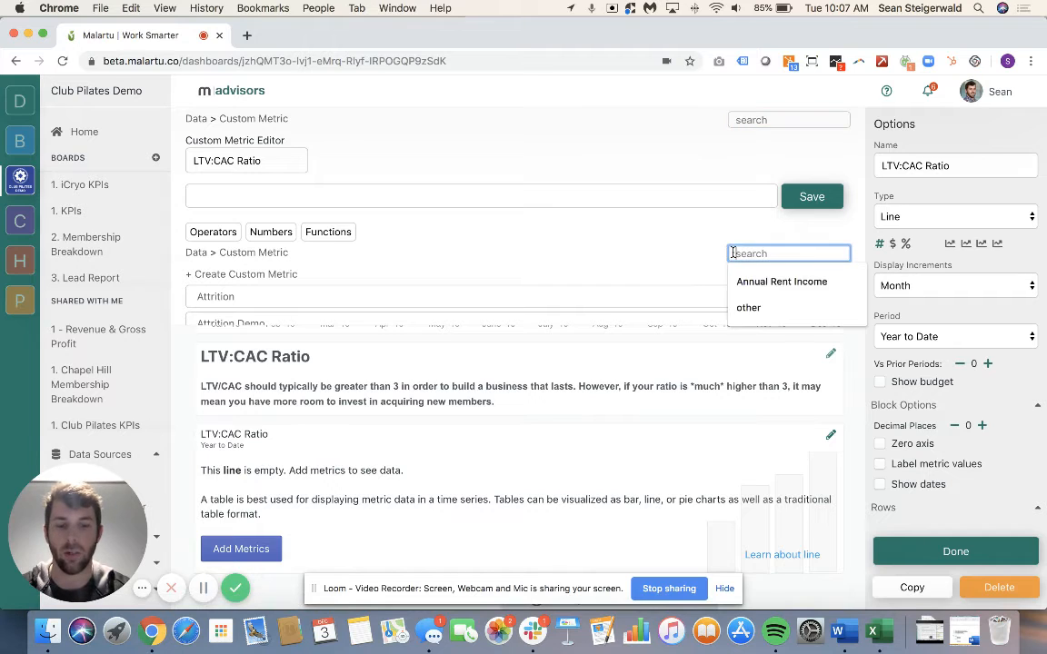
{"action": "type", "text": "member lif"}
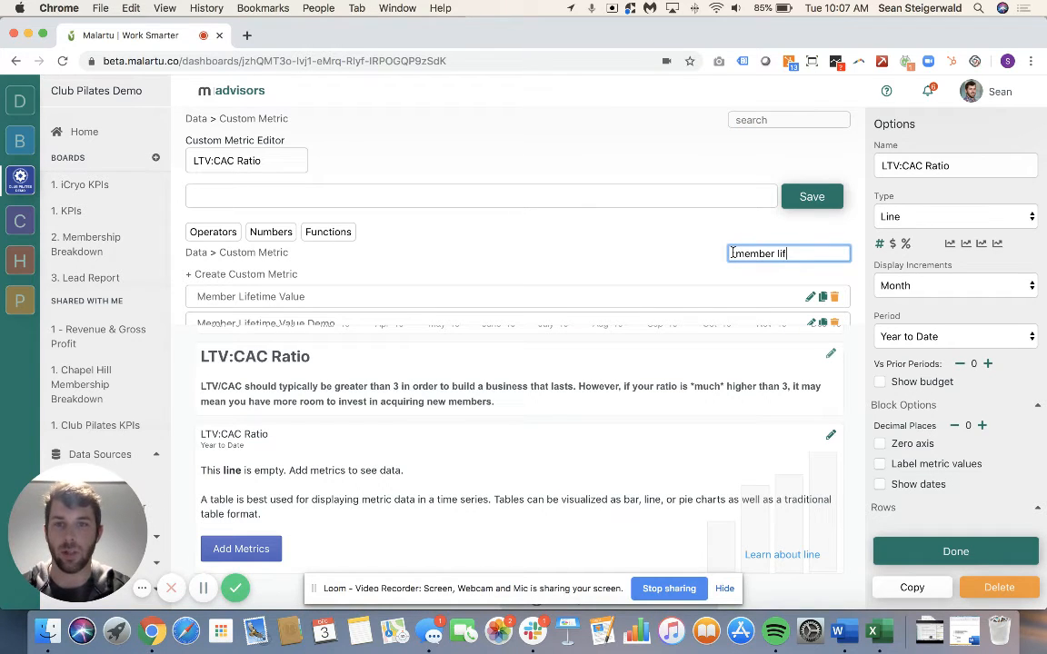
{"action": "scroll", "coordinate": [603, 303], "scroll_direction": "down", "scroll_amount": 1}
{"action": "left_click", "coordinate": [589, 320]}
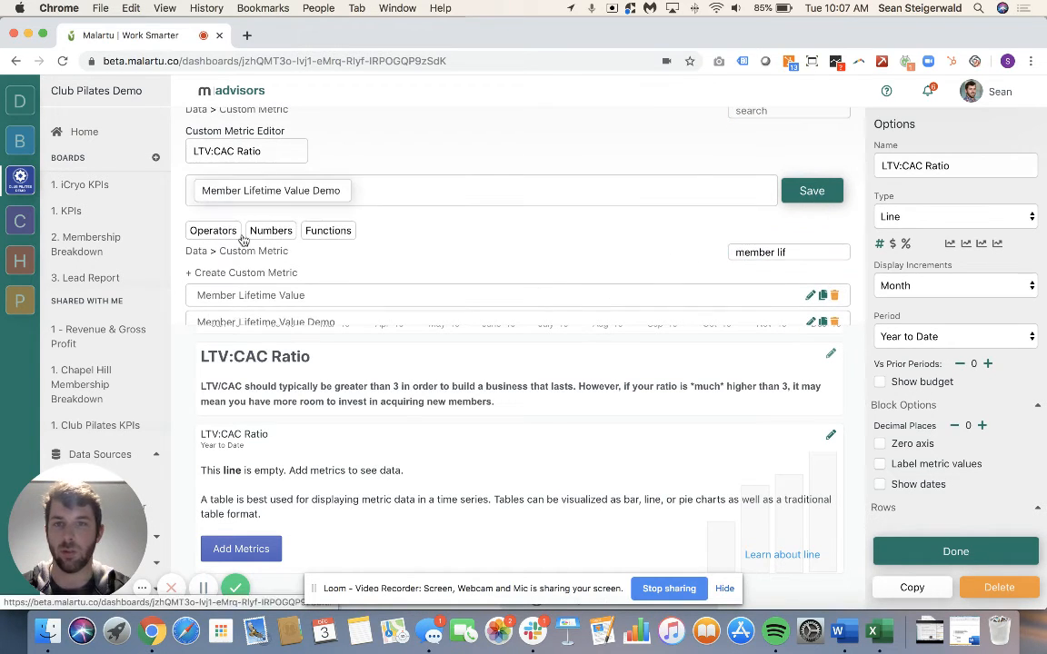
{"action": "left_click", "coordinate": [213, 230]}
{"action": "left_click", "coordinate": [317, 234]}
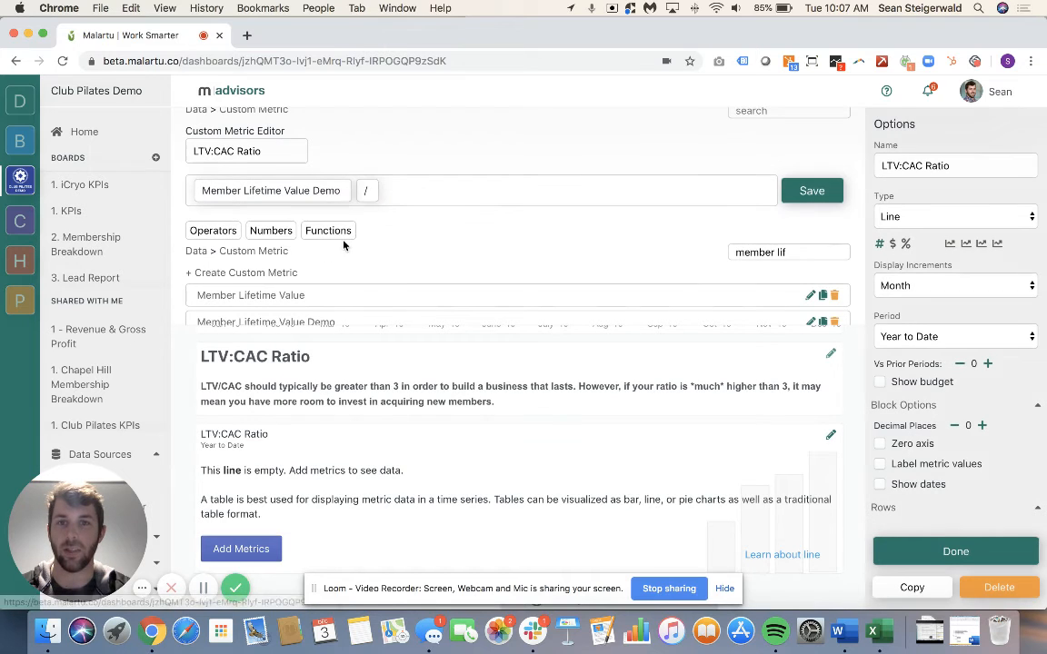
- Complete the formula with the custom metric Member Acquisition Costs Demo as the divisor and save the custom metric
{"action": "triple_click", "coordinate": [758, 252]}
{"action": "type", "text": "acqu"}
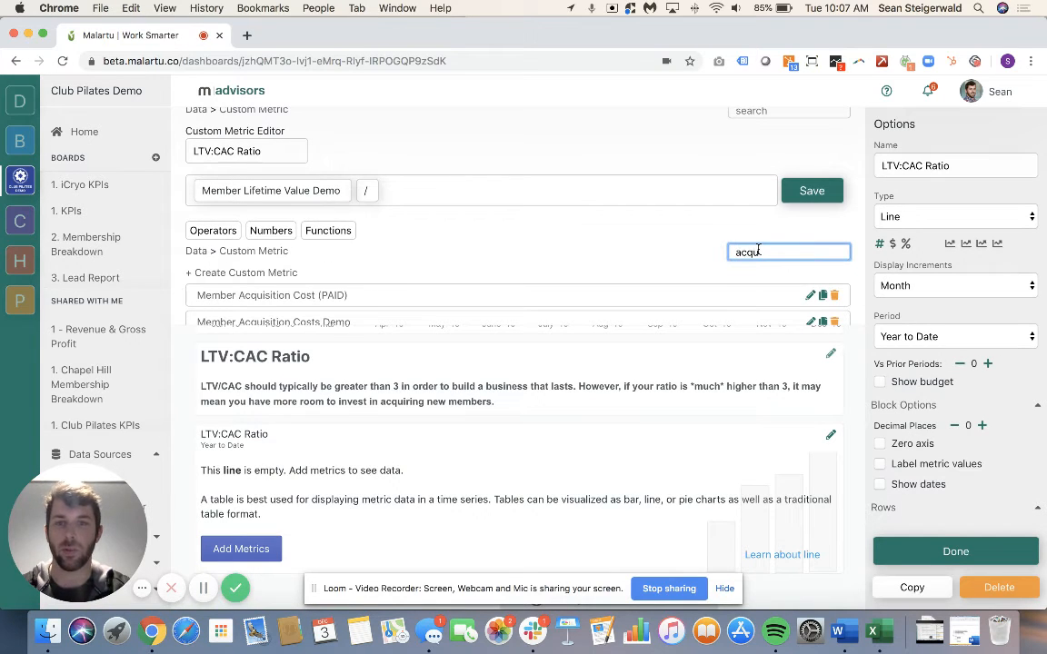
{"action": "scroll", "coordinate": [687, 277], "scroll_direction": "down", "scroll_amount": 1}
{"action": "left_click", "coordinate": [656, 306]}
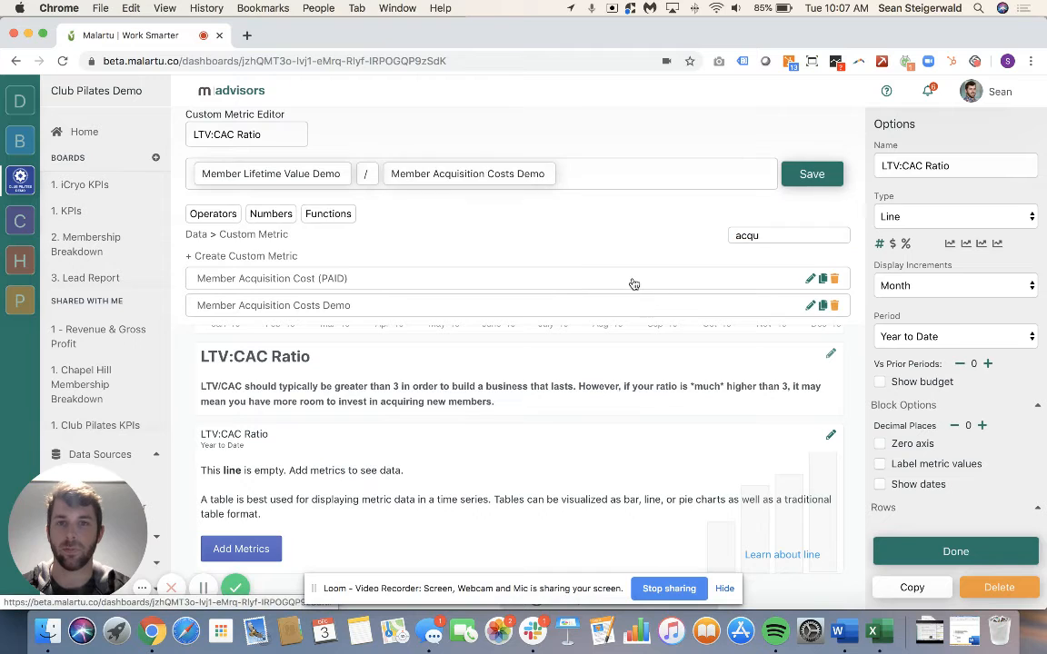
{"action": "left_click", "coordinate": [804, 201]}
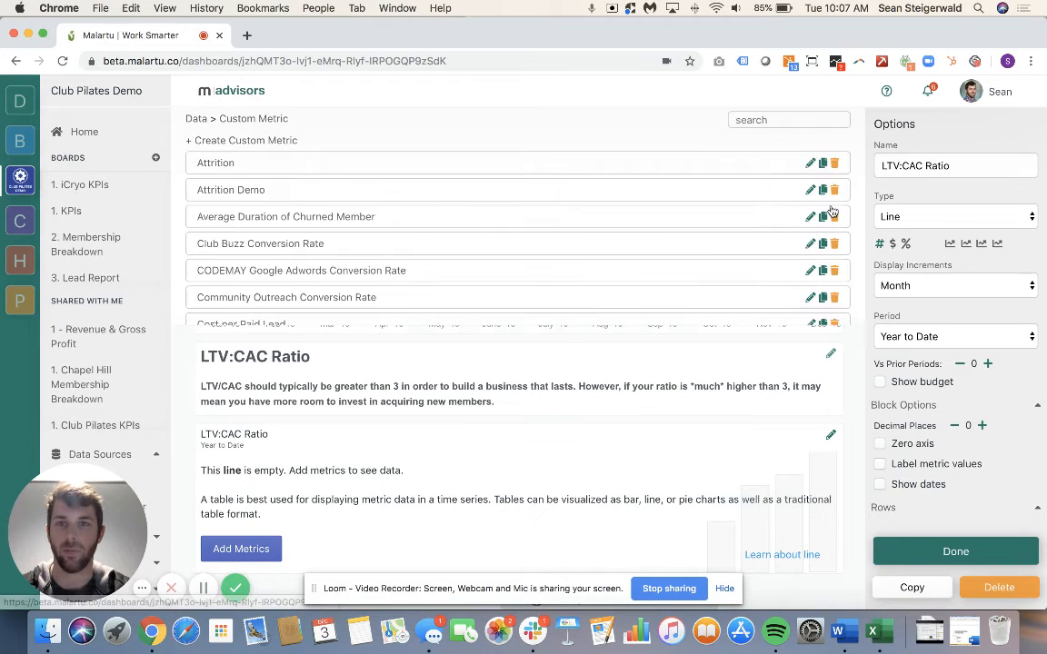
- Find the saved custom metric LTV:CAC Ratio, add it to the line block, and review the resulting chart
{"action": "left_click", "coordinate": [768, 122]}
{"action": "type", "text": "LTV"}
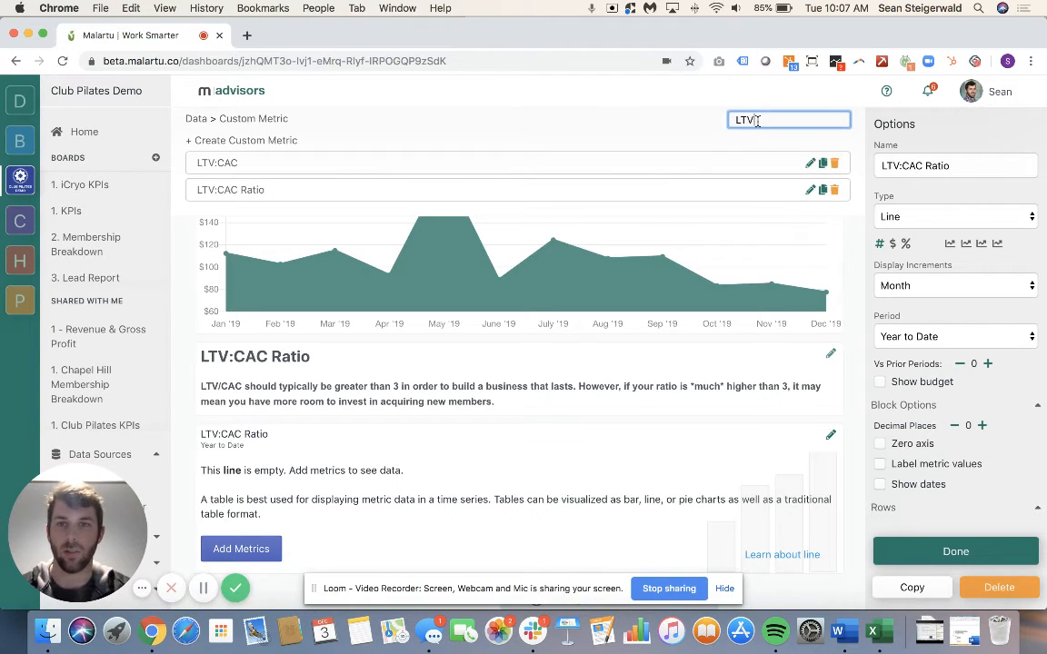
{"action": "left_click", "coordinate": [584, 191]}
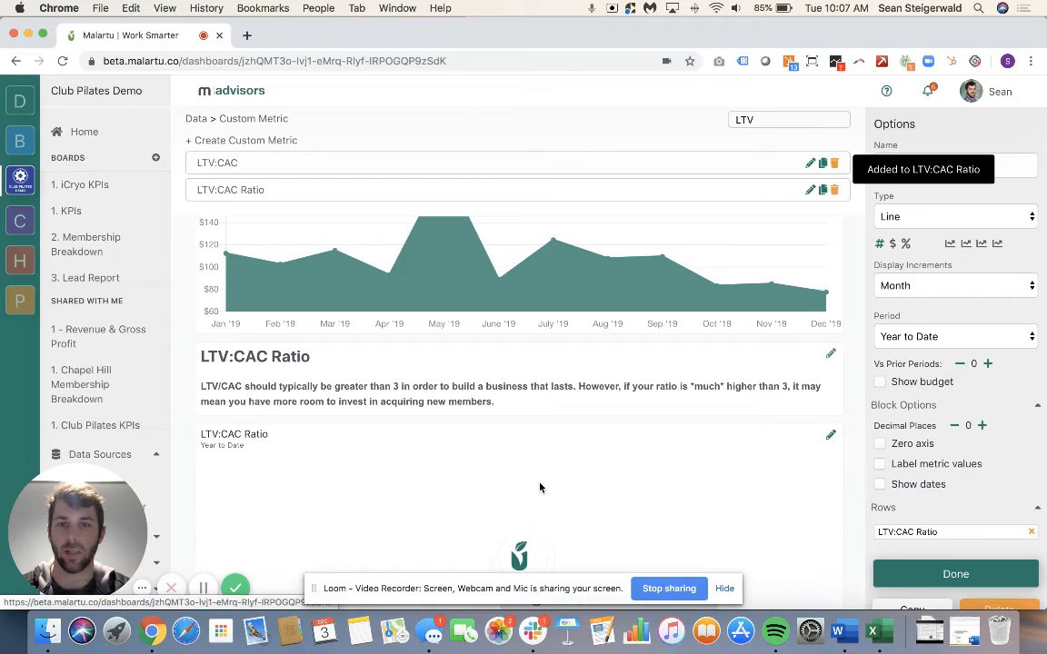
{"action": "scroll", "coordinate": [562, 470], "scroll_direction": "down", "scroll_amount": 2}
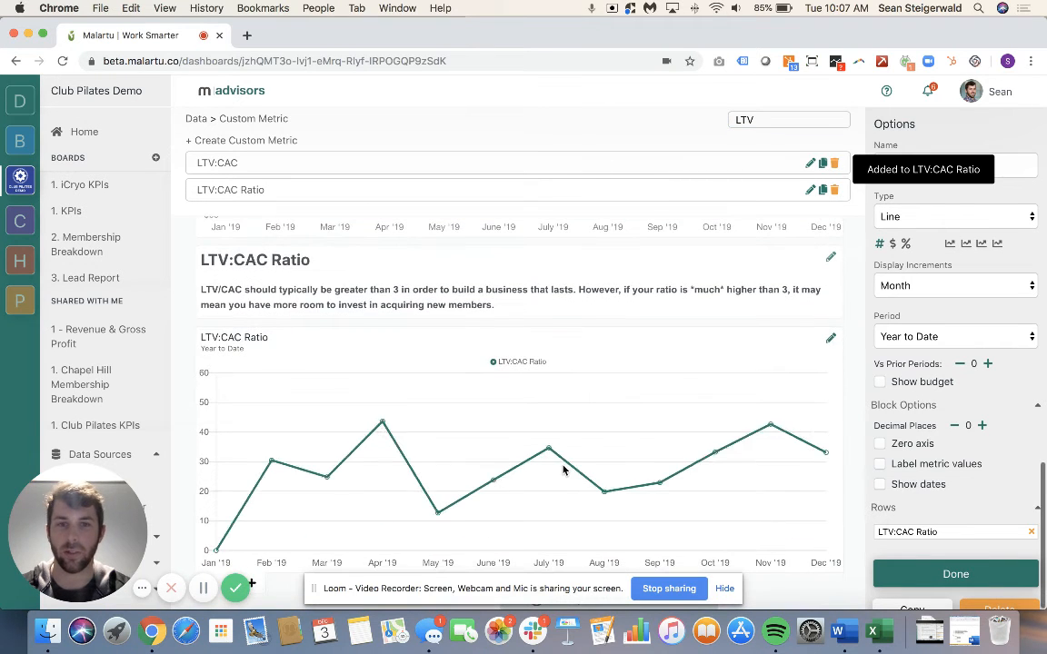
{"action": "scroll", "coordinate": [560, 465], "scroll_direction": "up", "scroll_amount": 2}
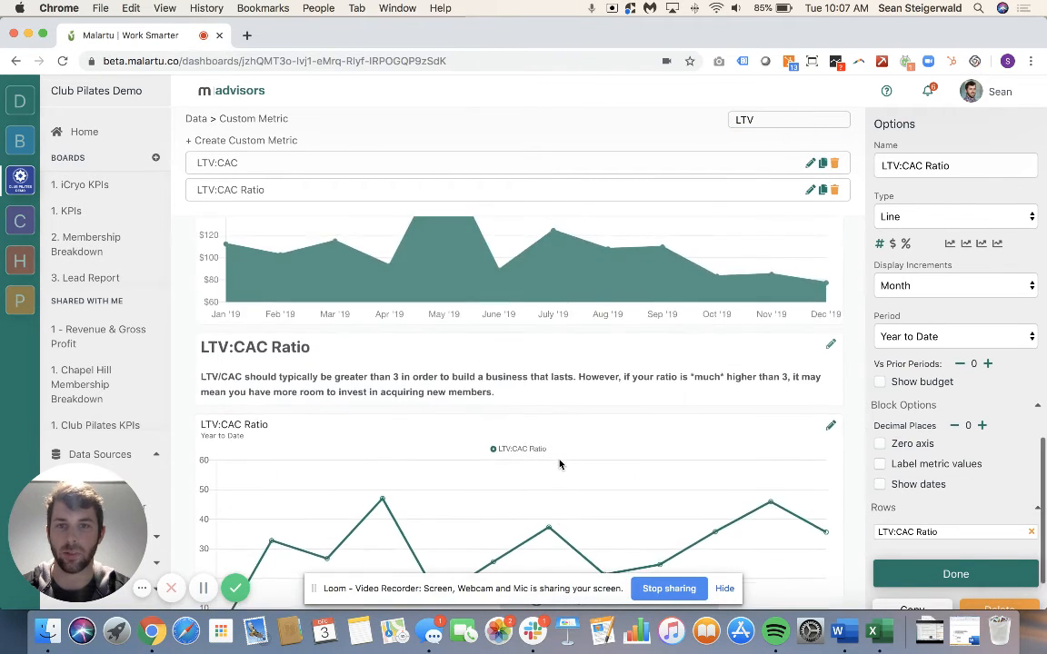
{"action": "scroll", "coordinate": [560, 464], "scroll_direction": "down", "scroll_amount": 2}
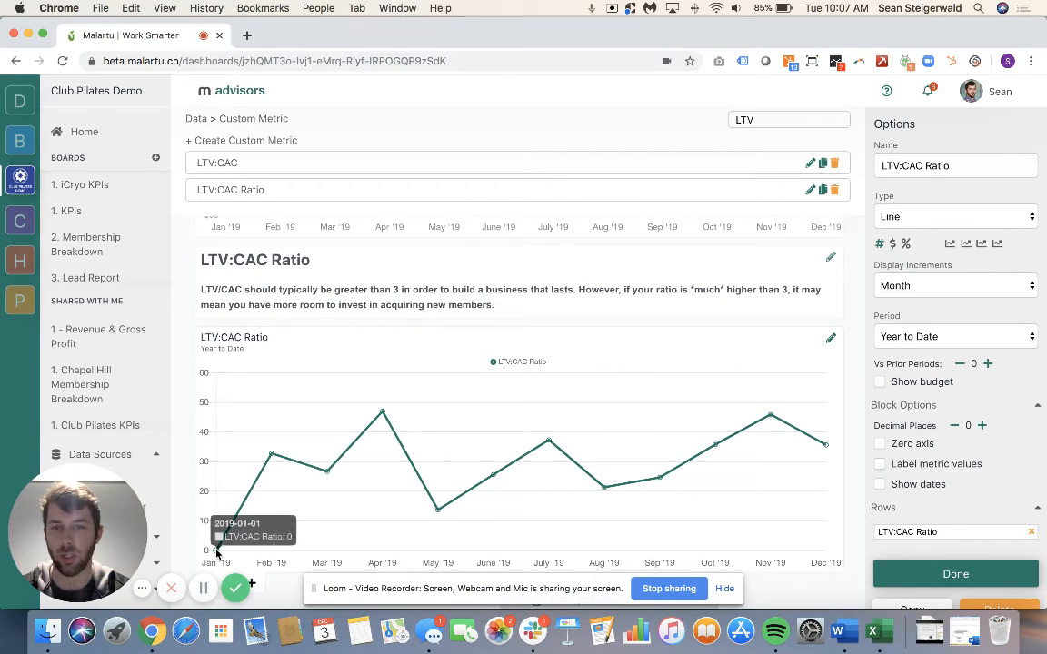
- Switch the LTV:CAC Ratio block to a custom period with the end date 2019-10-31
{"action": "left_click", "coordinate": [921, 334]}
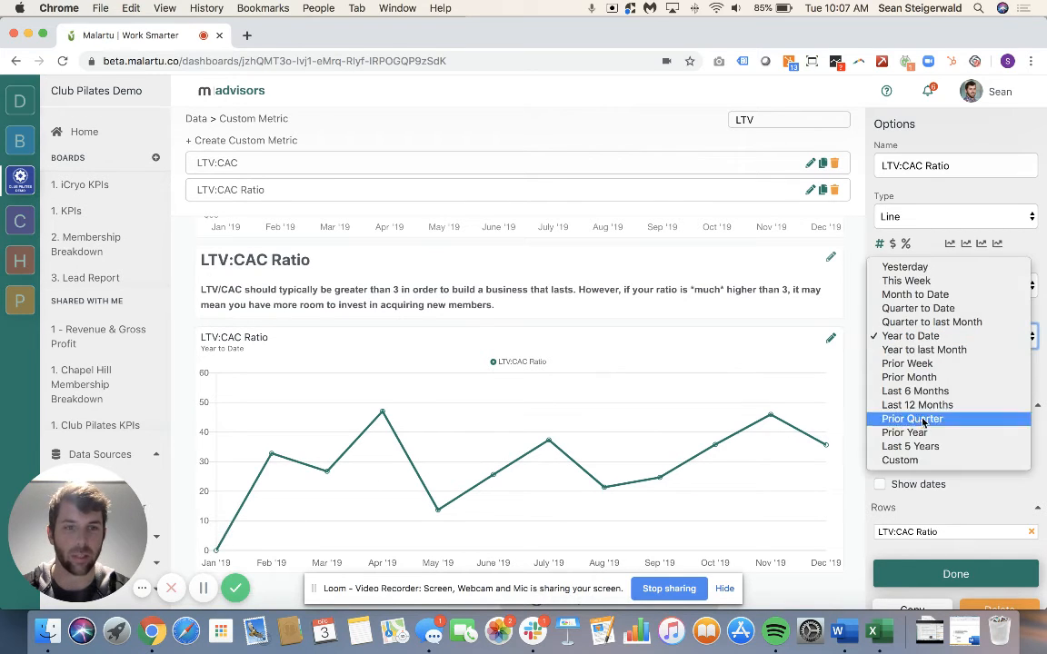
{"action": "left_click", "coordinate": [900, 420]}
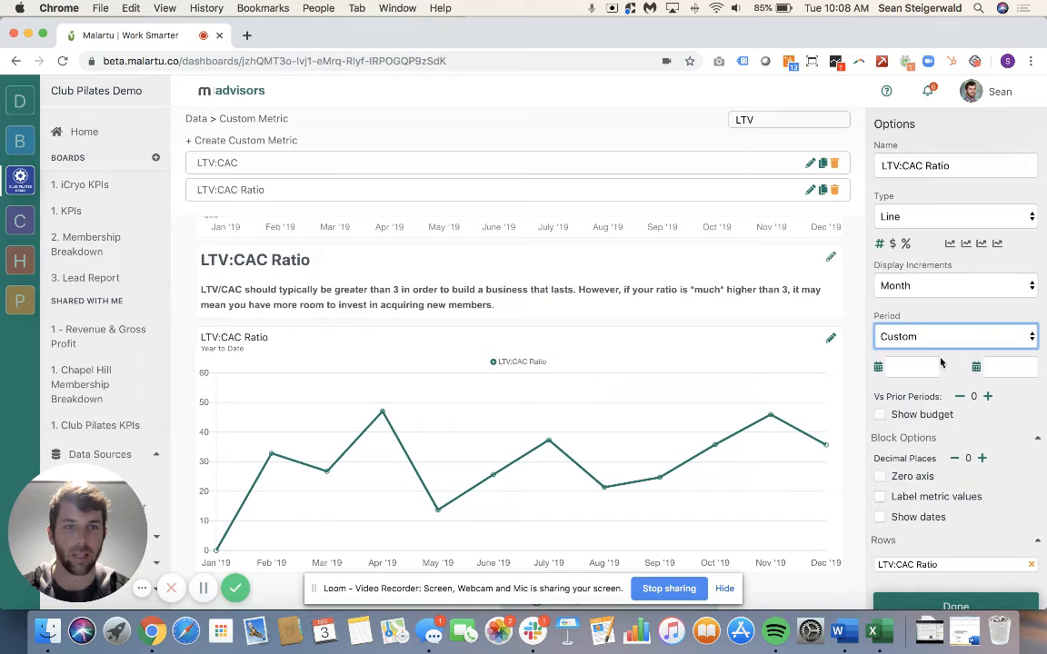
{"action": "left_click", "coordinate": [998, 366]}
{"action": "left_click", "coordinate": [865, 399]}
{"action": "left_click", "coordinate": [864, 399]}
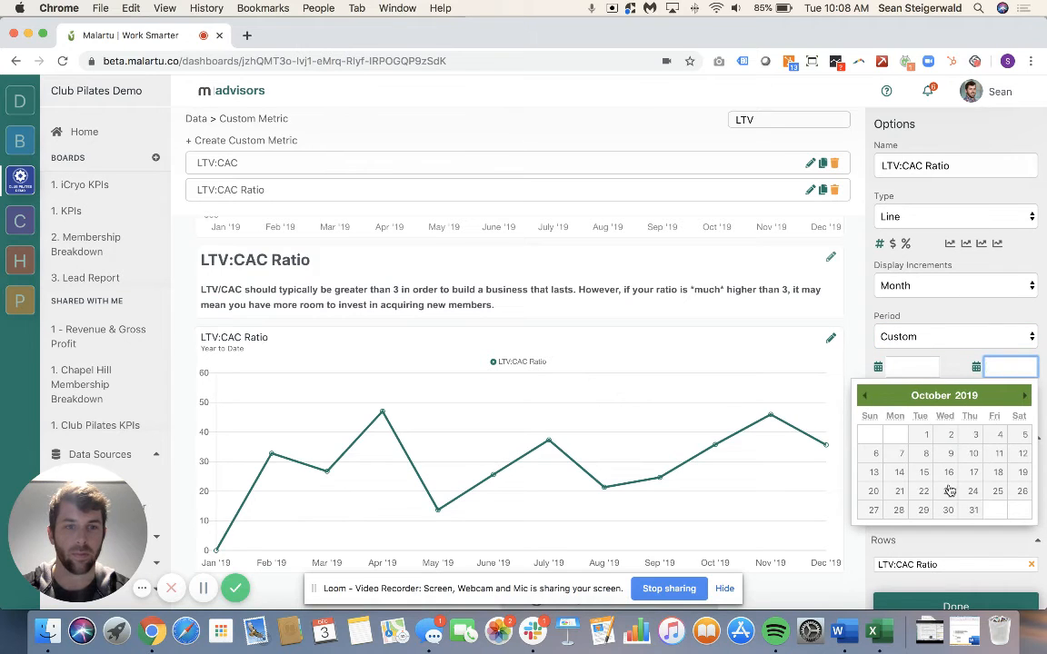
{"action": "left_click", "coordinate": [973, 510]}
- Set the custom period's start date to 2019-02-01 and finish editing the LTV:CAC Ratio block
{"action": "left_click", "coordinate": [913, 369]}
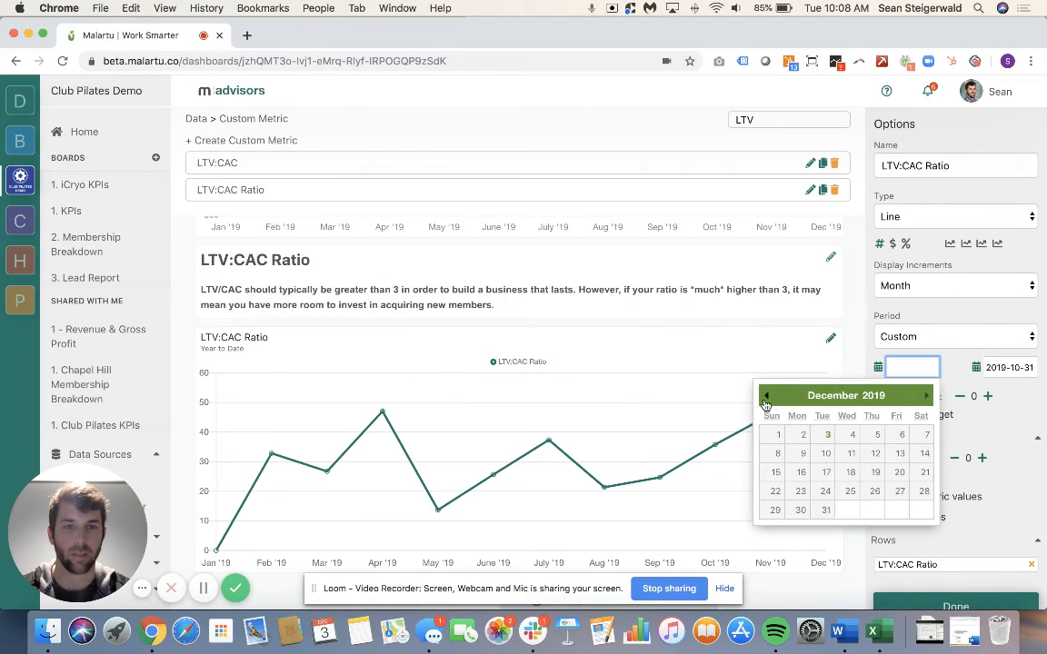
{"action": "left_click", "coordinate": [767, 397]}
{"action": "left_click", "coordinate": [767, 397]}
{"action": "left_click", "coordinate": [767, 398]}
{"action": "left_click", "coordinate": [766, 397]}
{"action": "left_click", "coordinate": [767, 397]}
{"action": "left_click", "coordinate": [766, 397]}
{"action": "left_click", "coordinate": [766, 397]}
{"action": "left_click", "coordinate": [766, 397]}
{"action": "left_click", "coordinate": [767, 397]}
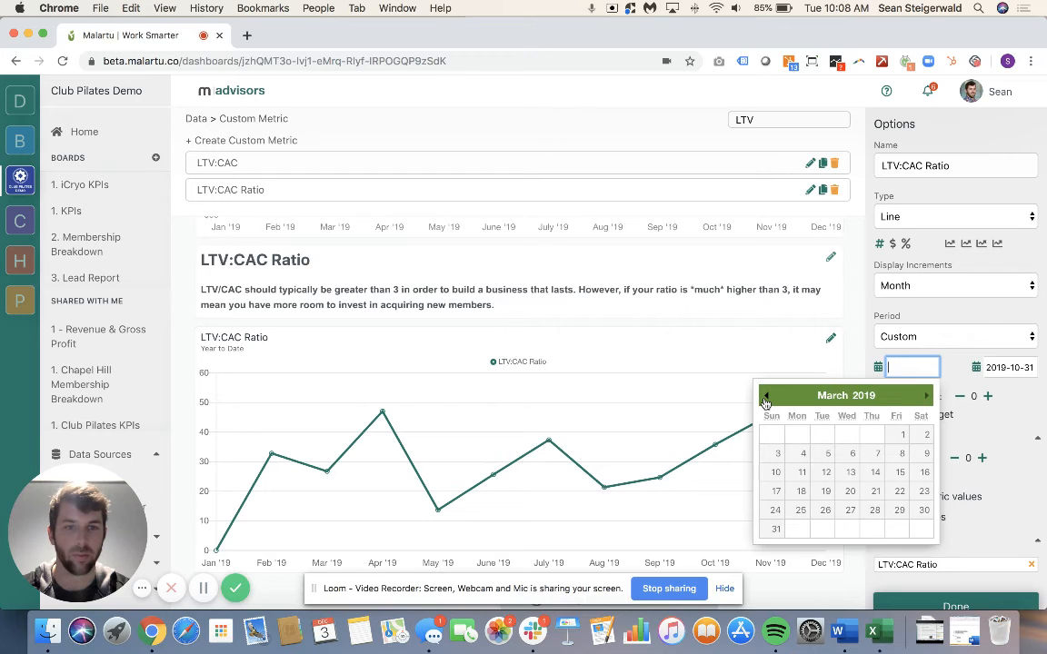
{"action": "left_click", "coordinate": [766, 397]}
{"action": "left_click", "coordinate": [900, 435]}
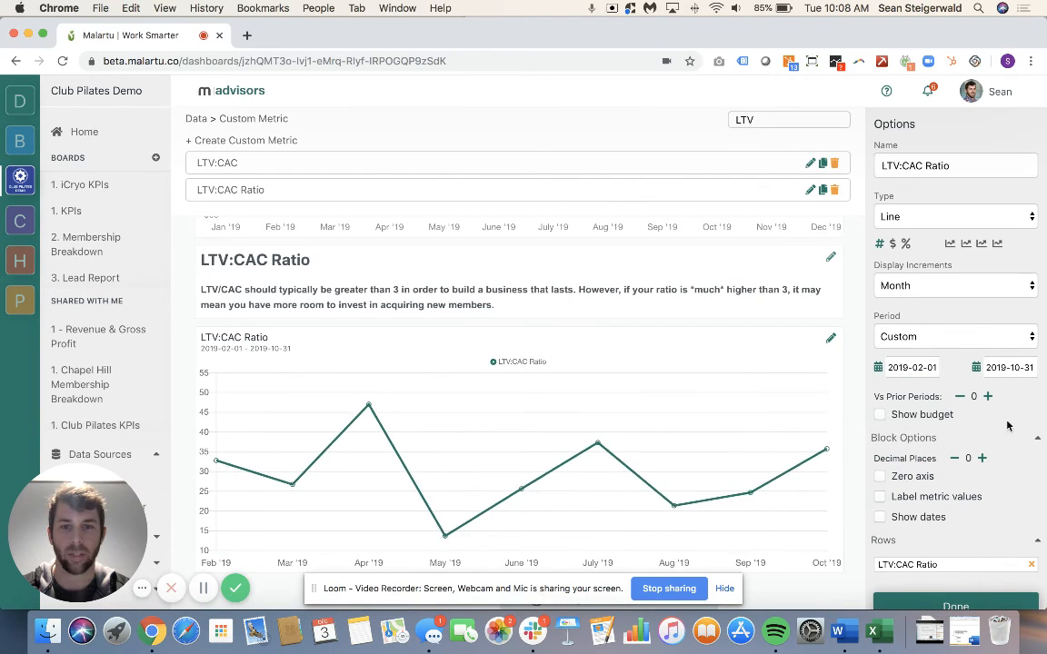
{"action": "left_click", "coordinate": [1009, 602]}
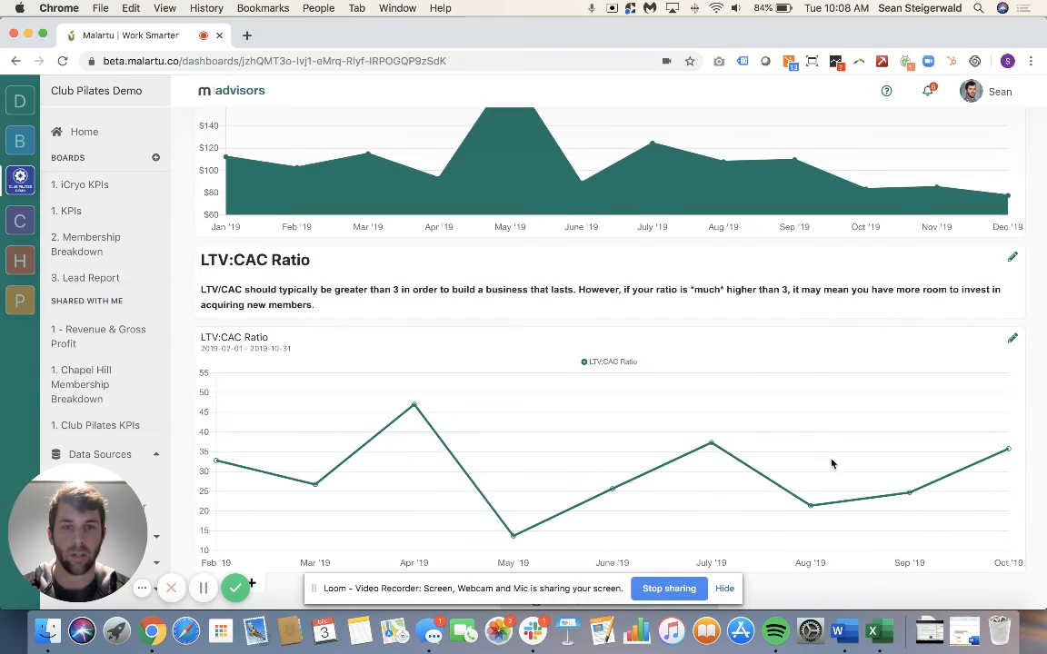
- Inspect the monthly ratio values along the LTV:CAC Ratio line chart
{"action": "mouse_move", "coordinate": [810, 507]}
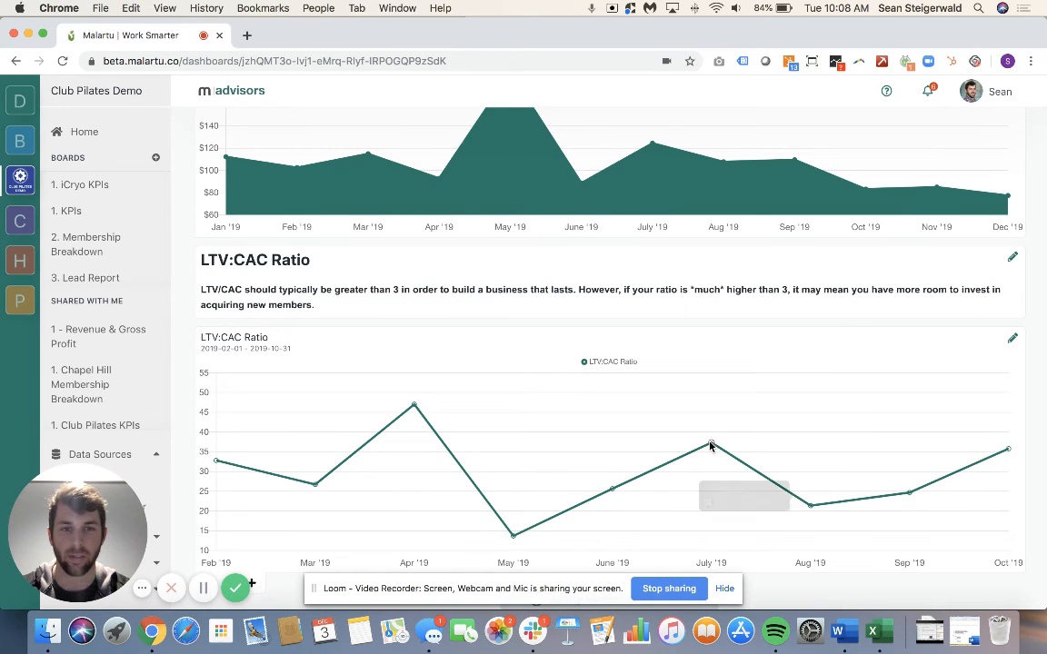
{"action": "mouse_move", "coordinate": [612, 491]}
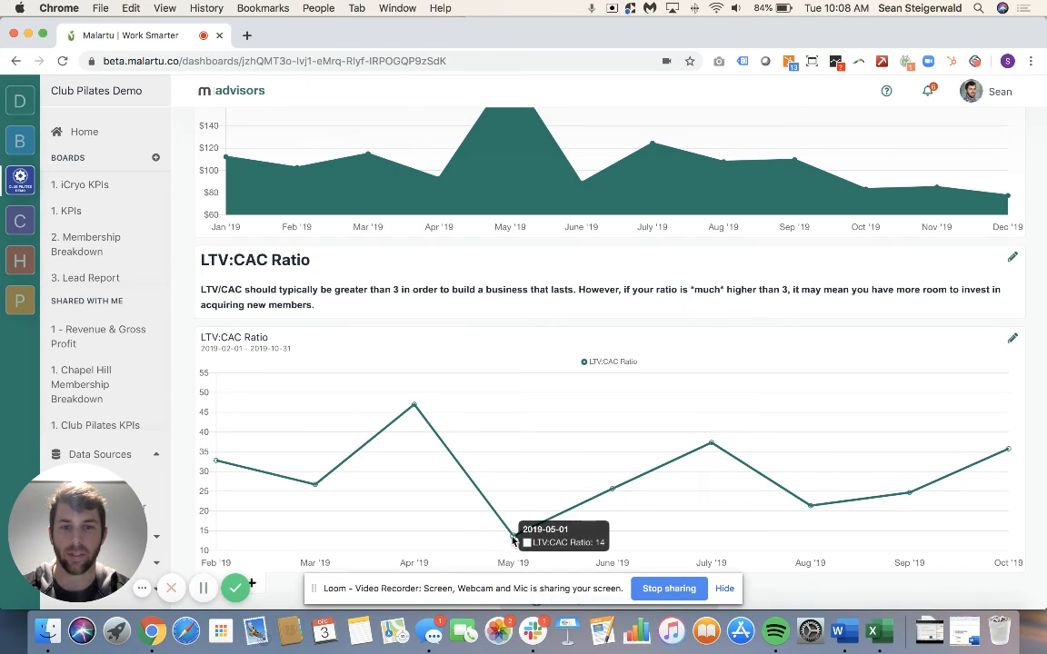
{"action": "mouse_move", "coordinate": [414, 407]}
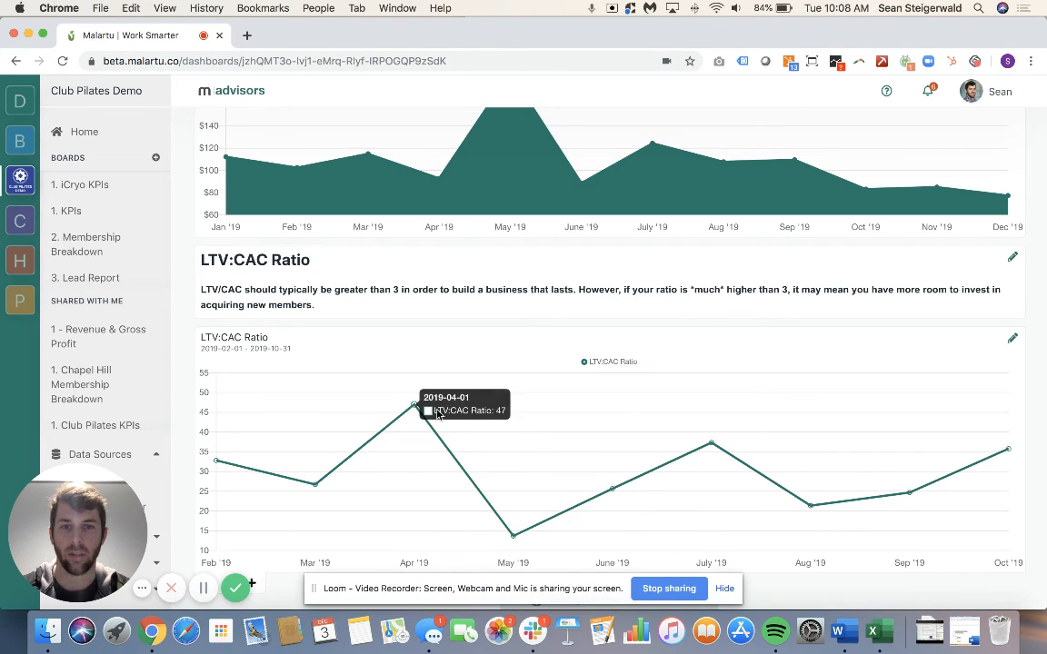